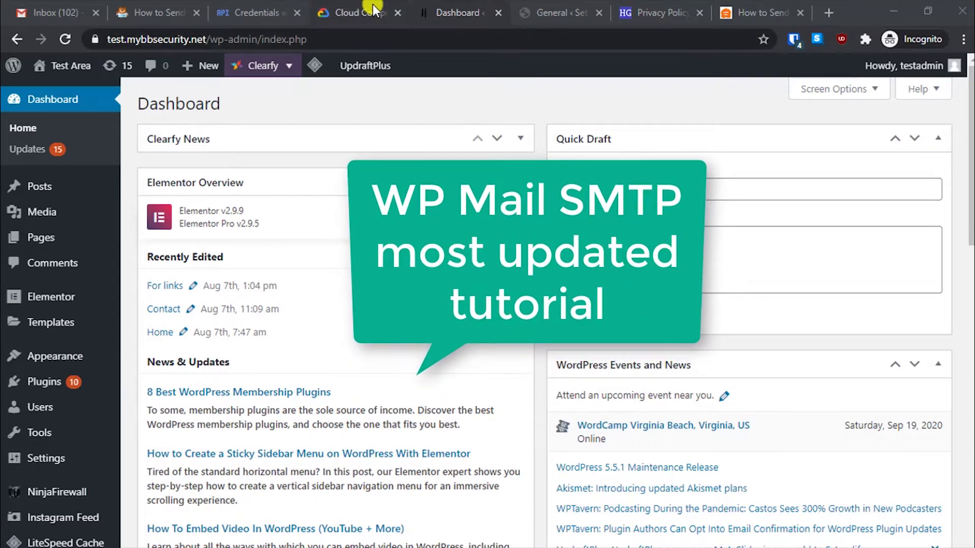
Step: Review the existing WP Mail SMTP general settings on the Smart Help Guides WordPress site
left_click(543, 6)
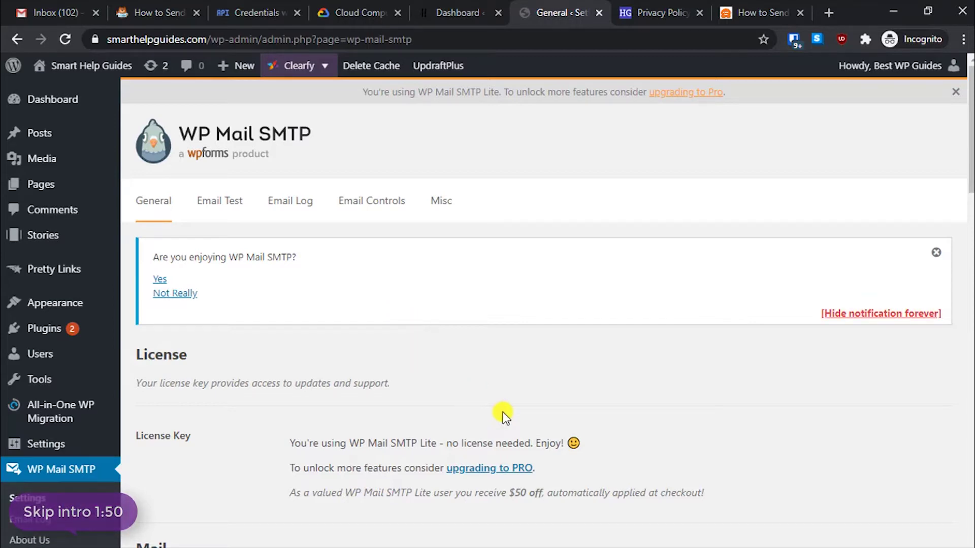
scroll(503, 412, "down", 5)
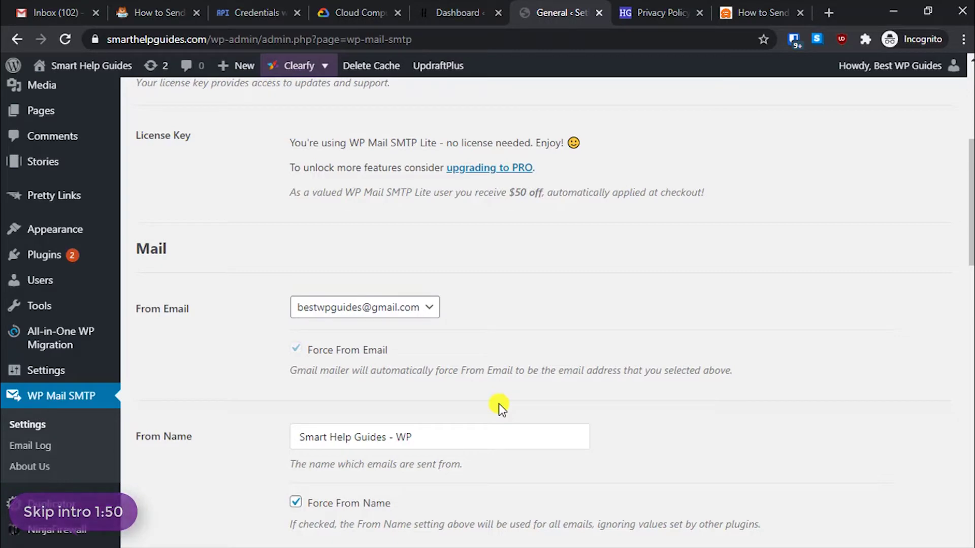
scroll(501, 406, "up", 6)
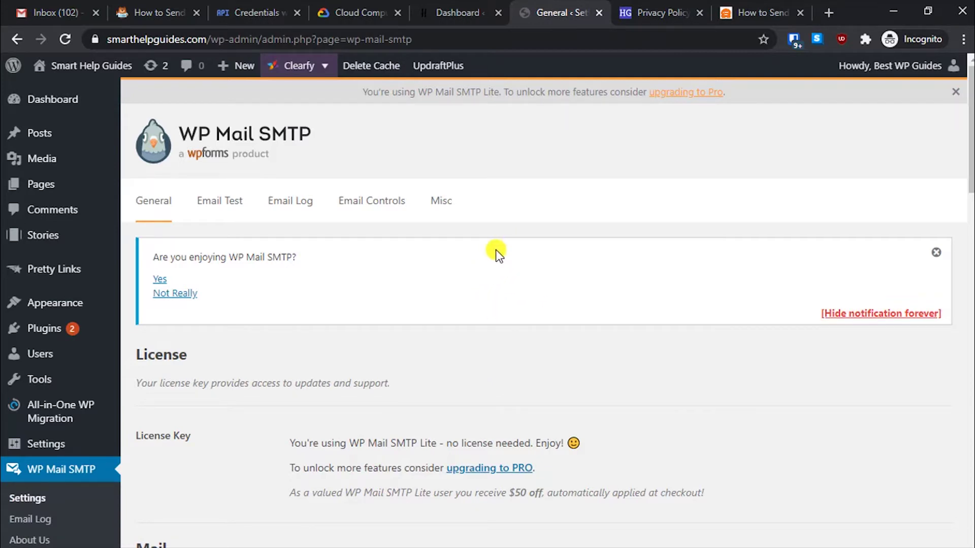
Step: Switch to Google Cloud, open its console and begin a new project
left_click(355, 6)
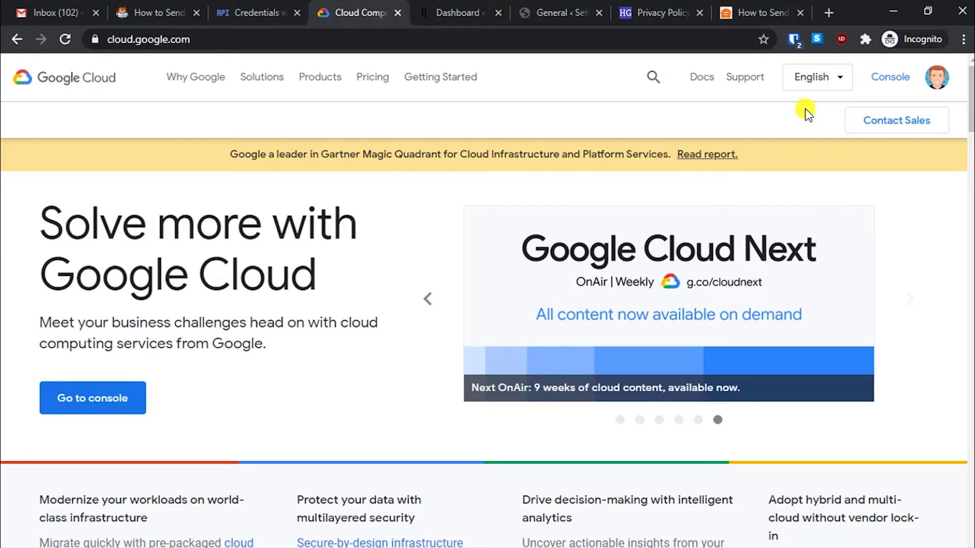
left_click(894, 82)
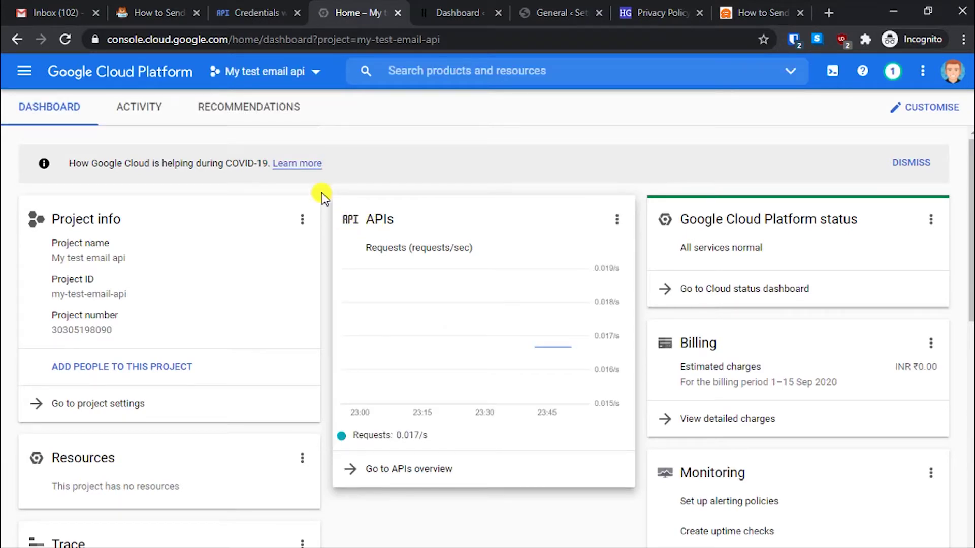
left_click(287, 68)
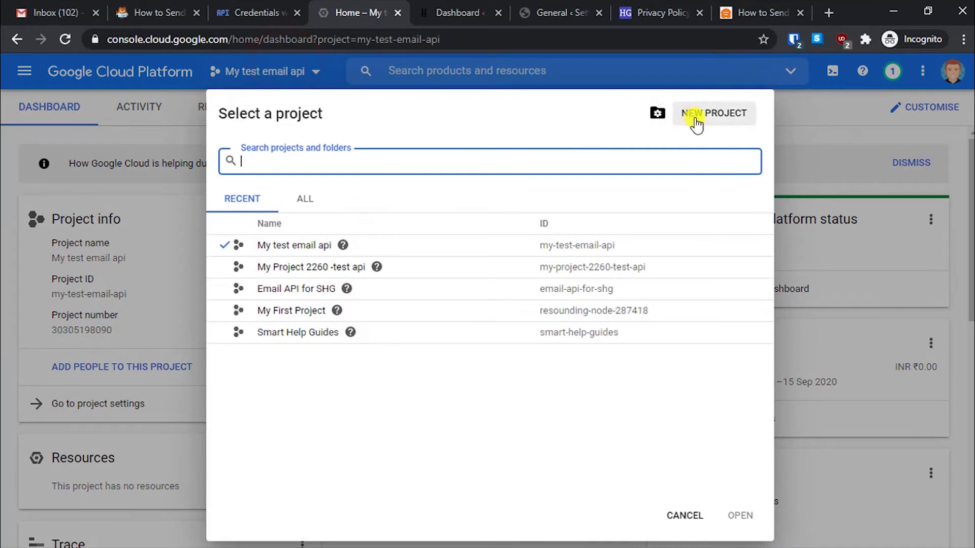
left_click(694, 118)
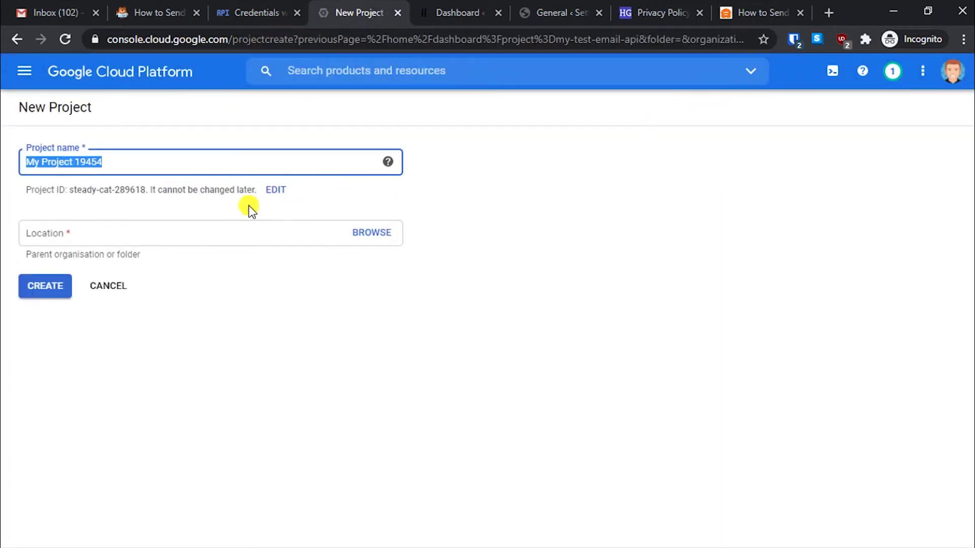
Step: Extend the proposed project name to "My Project 19454 - test email api" and try to create the project
key("End")
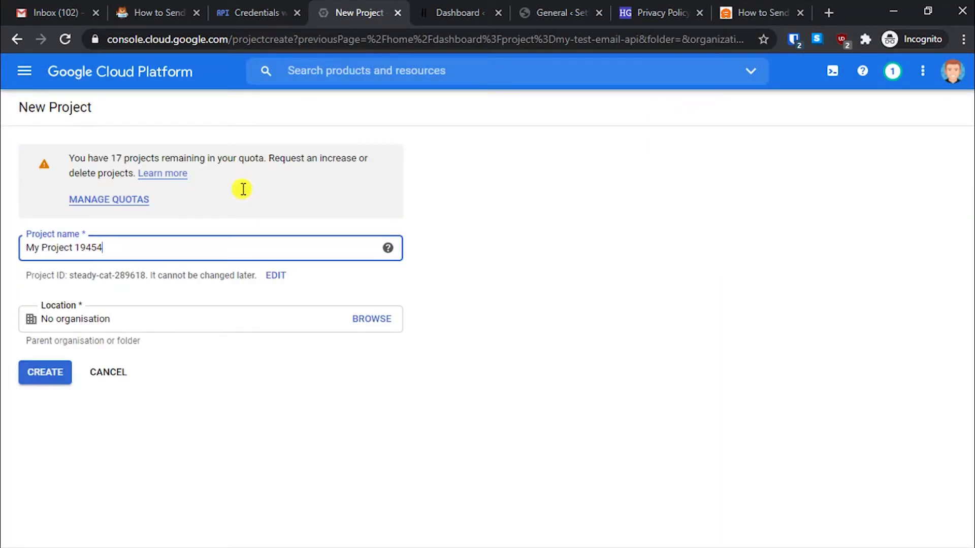
type("- test")
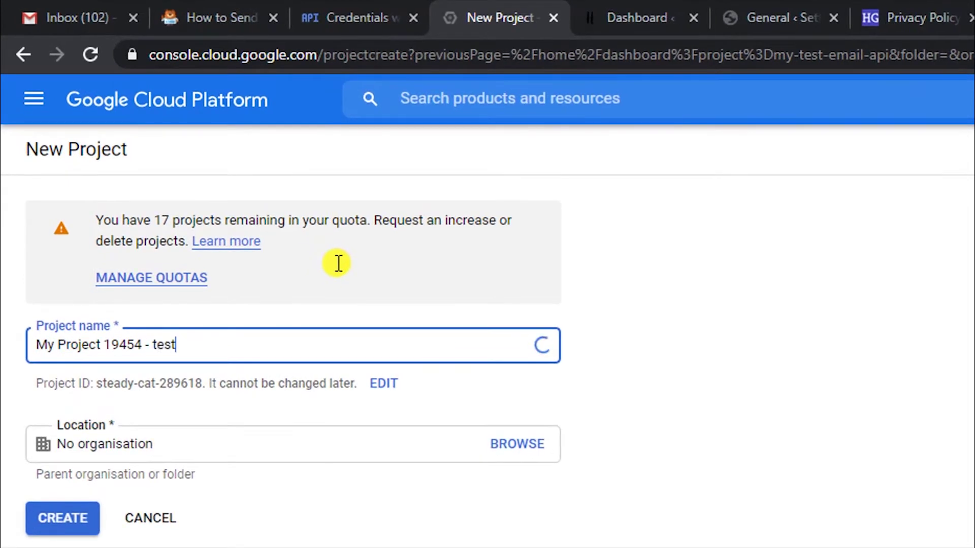
type(" email api")
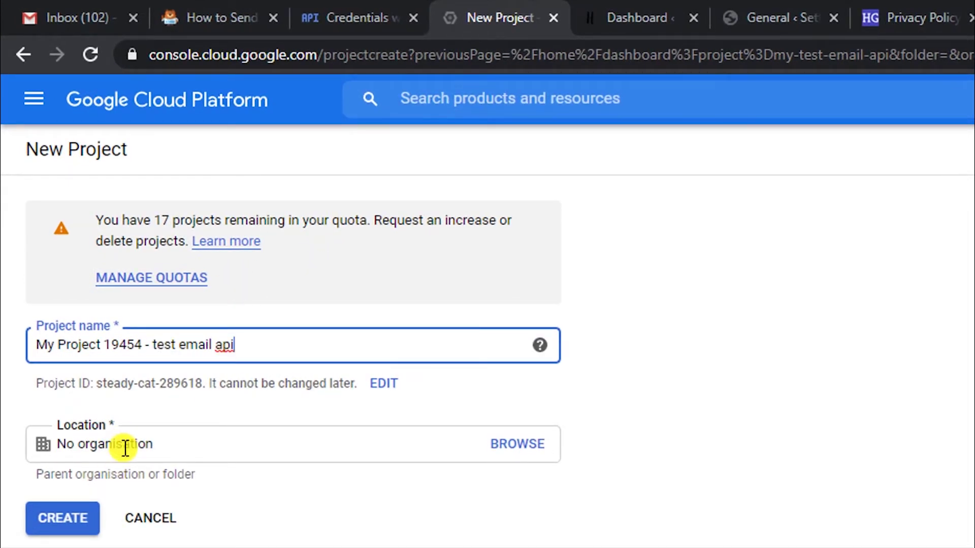
left_click(49, 523)
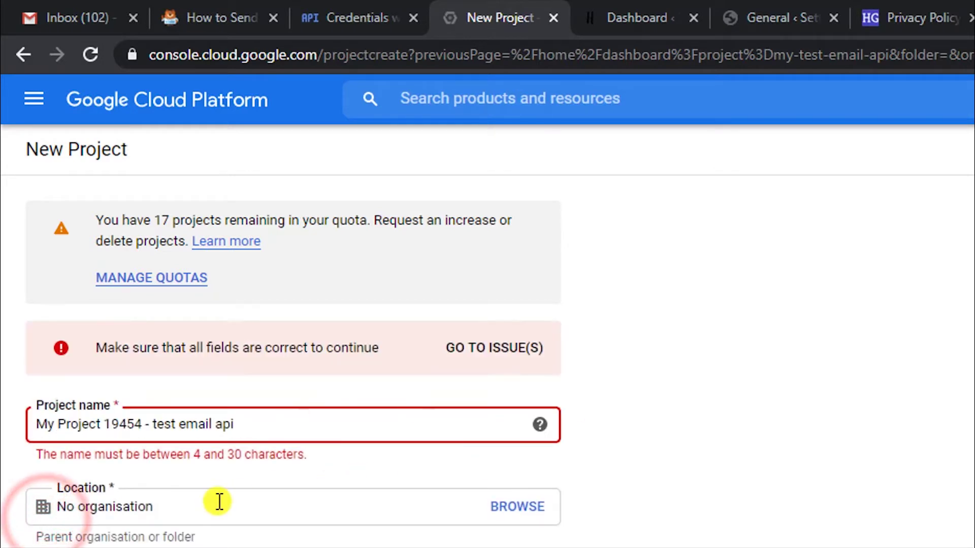
Step: Shorten the project name to "My - test email api" by removing "Project 19454" and create the project
left_click_drag(144, 424, 59, 427)
key("BackSpace")
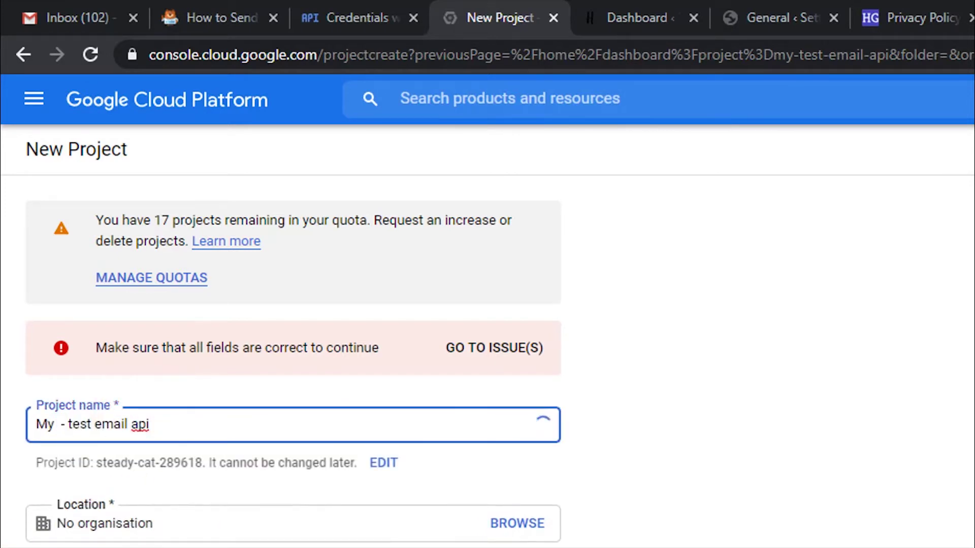
key("Return")
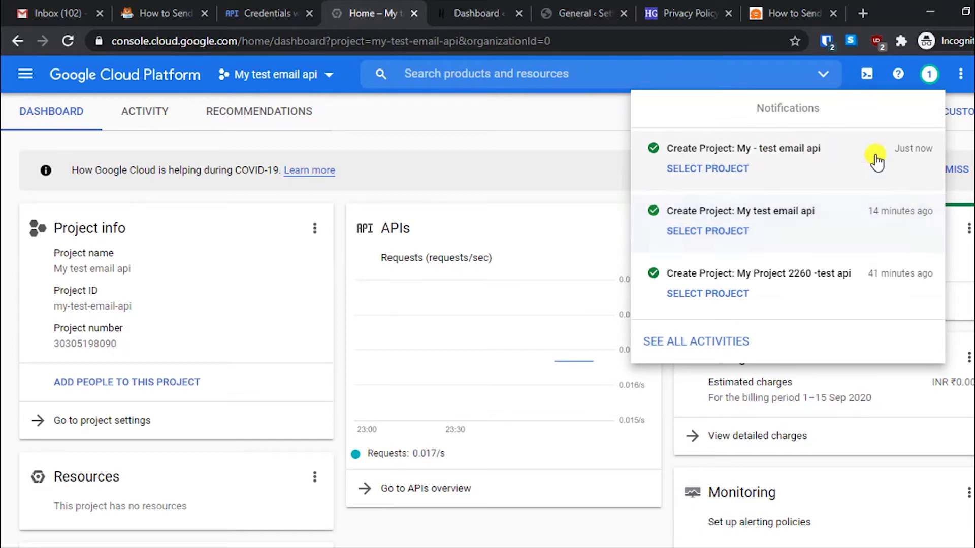
Step: Make "My - test email api" the active project and open its APIs & Services overview to explore and enable APIs
left_click(711, 170)
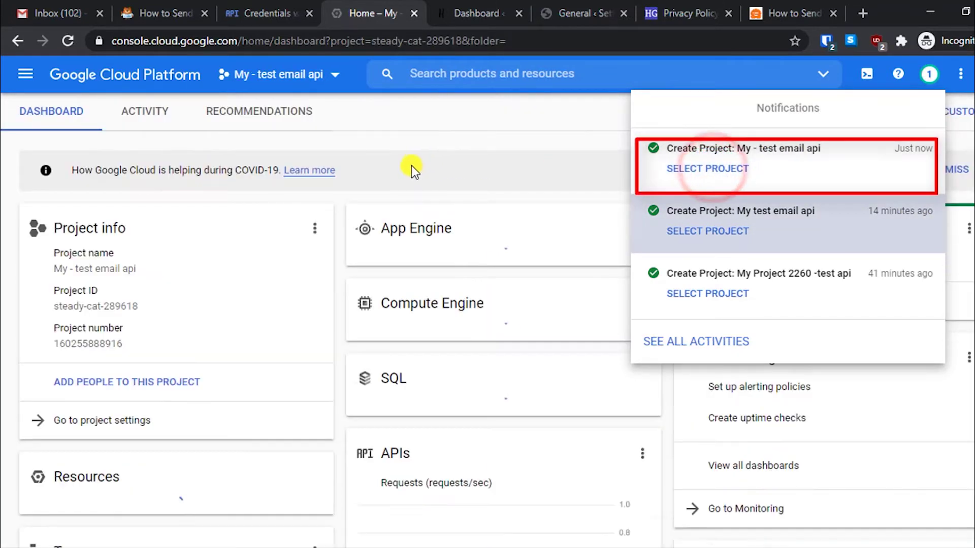
left_click(428, 137)
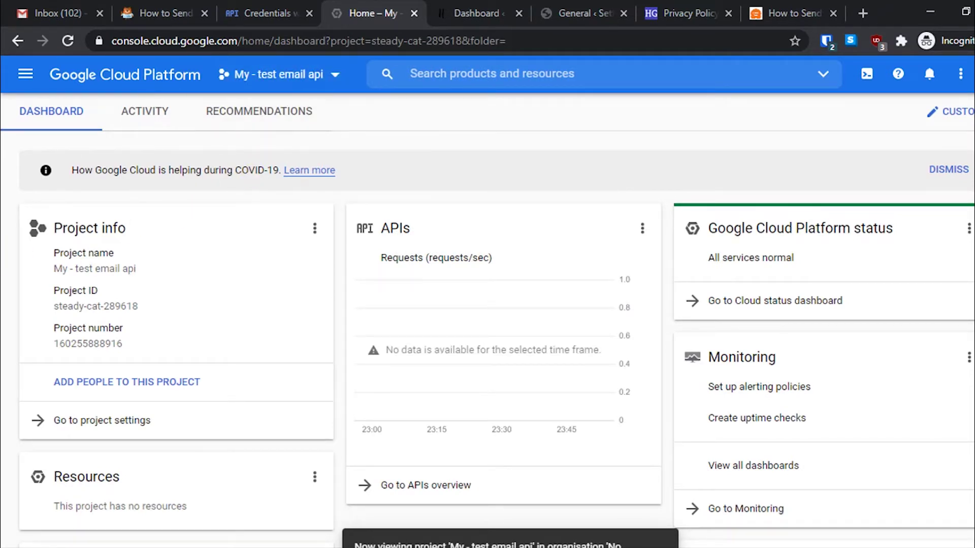
scroll(4, 342, "down", 6)
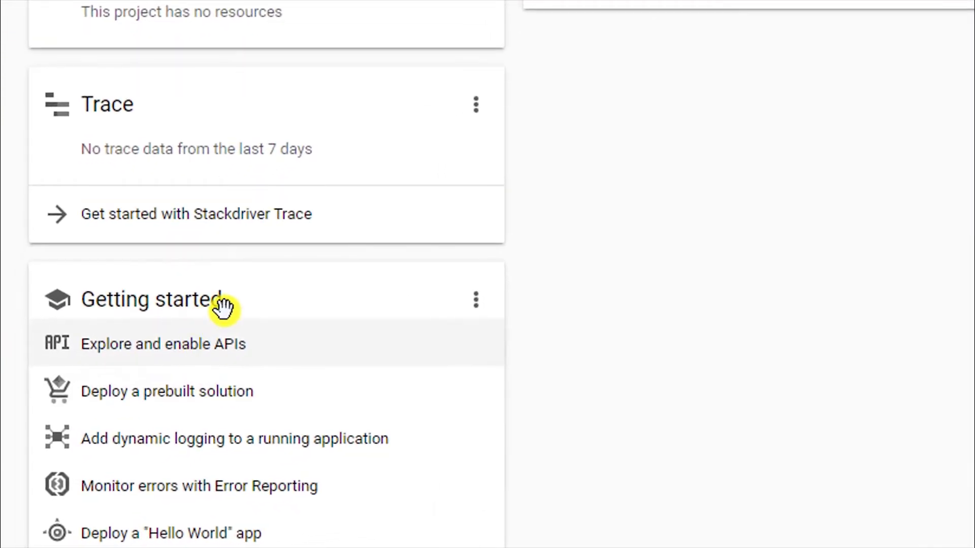
left_click(201, 348)
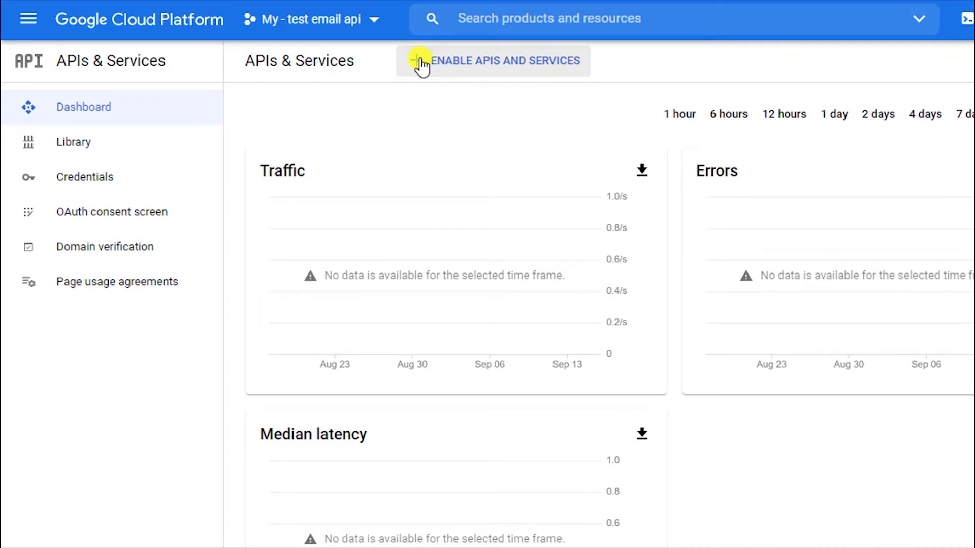
Step: Search the API Library for "gmail" and enable the Gmail API for the project
left_click(421, 64)
left_click(410, 203)
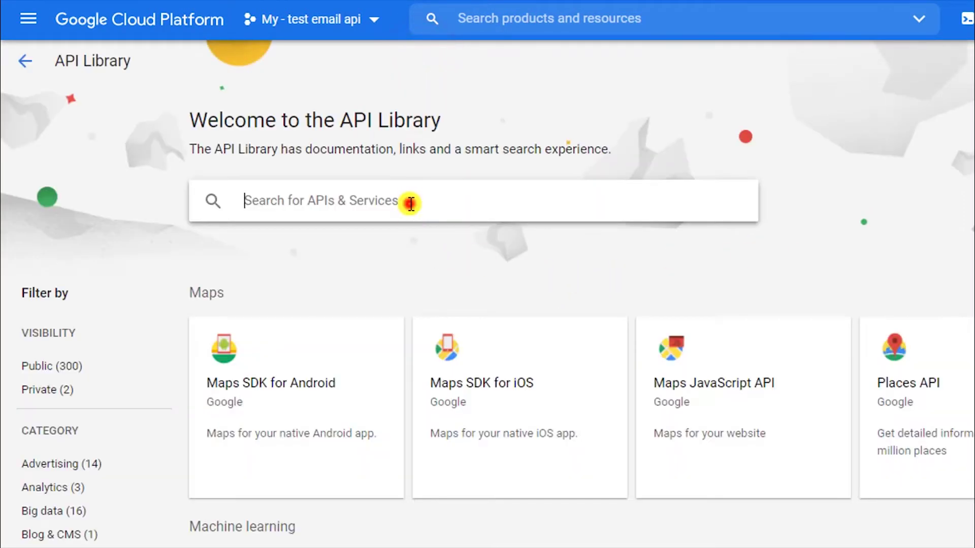
type("gmail")
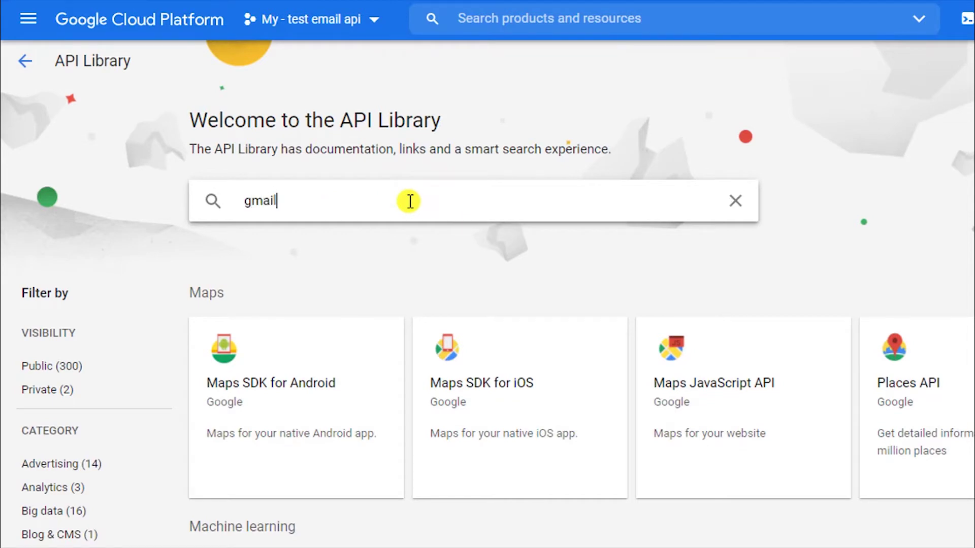
key("Return")
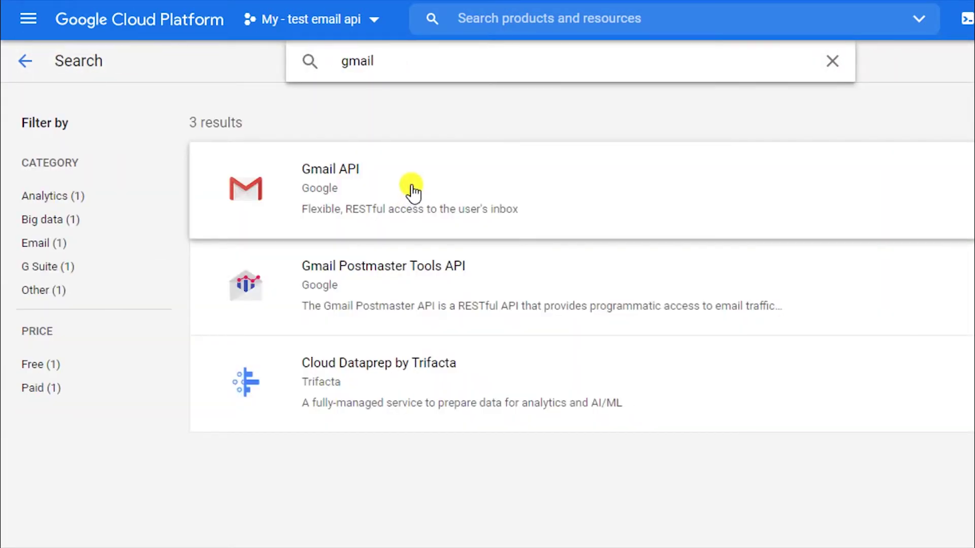
left_click(413, 189)
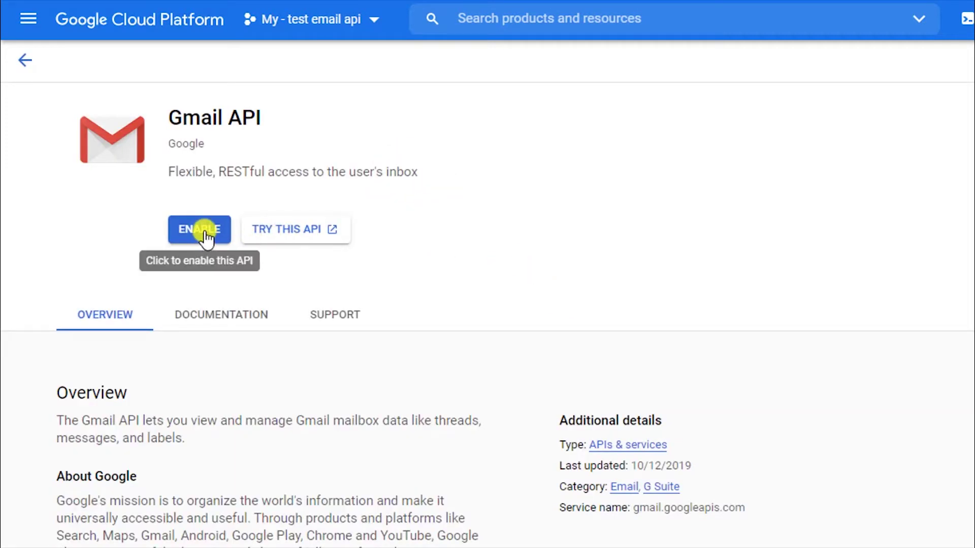
left_click(206, 237)
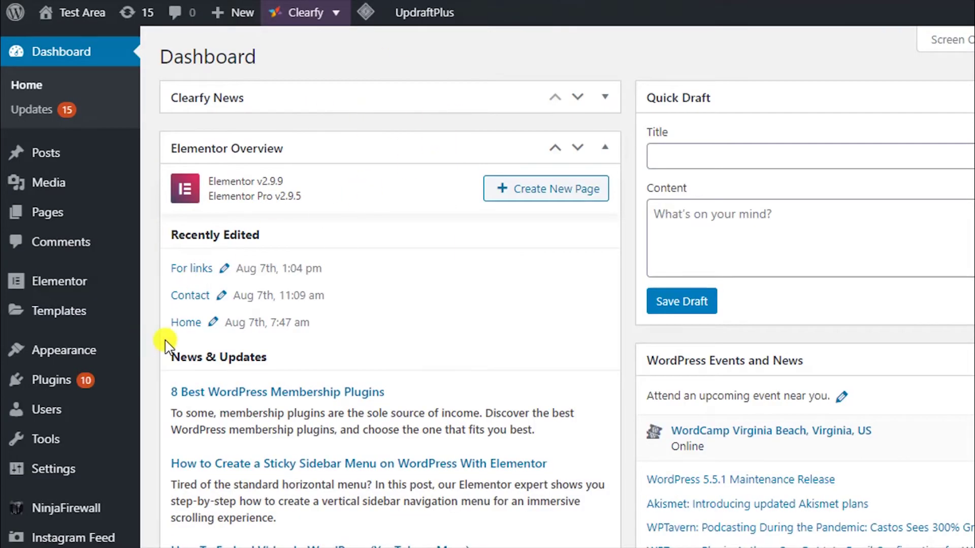
Step: In the Test Area WordPress admin, search the plugins to add for "wp mail smtp" and activate WP Mail SMTP by WPForms
mouse_move(120, 390)
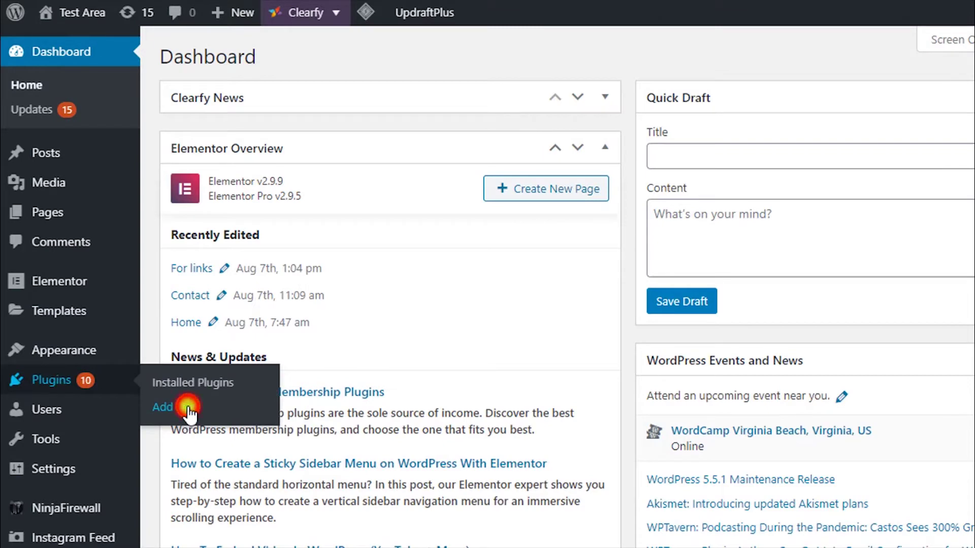
left_click(163, 407)
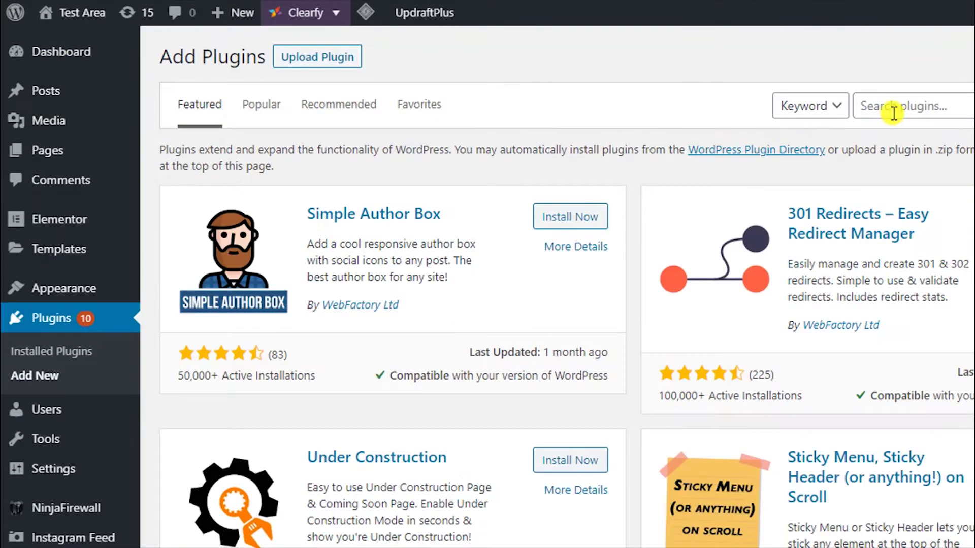
left_click(893, 111)
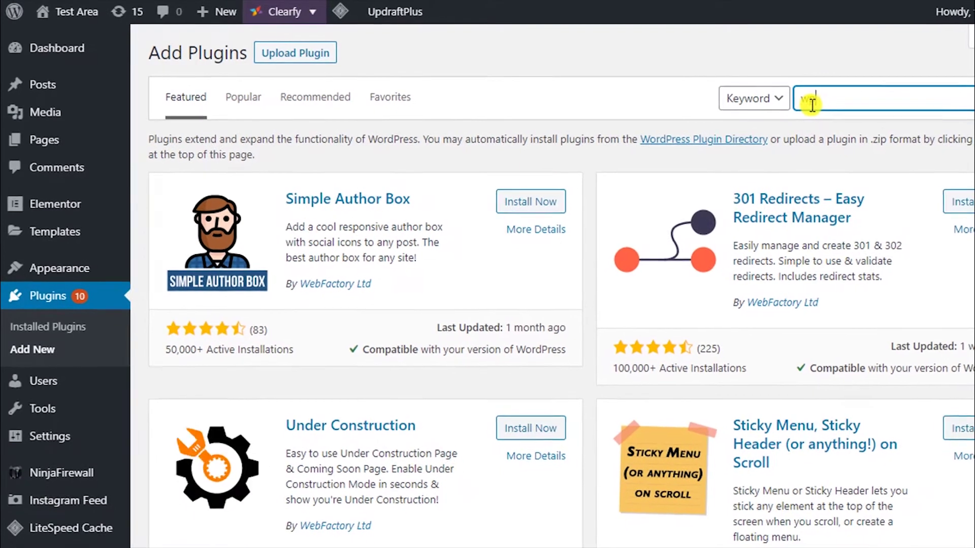
type("wp mail")
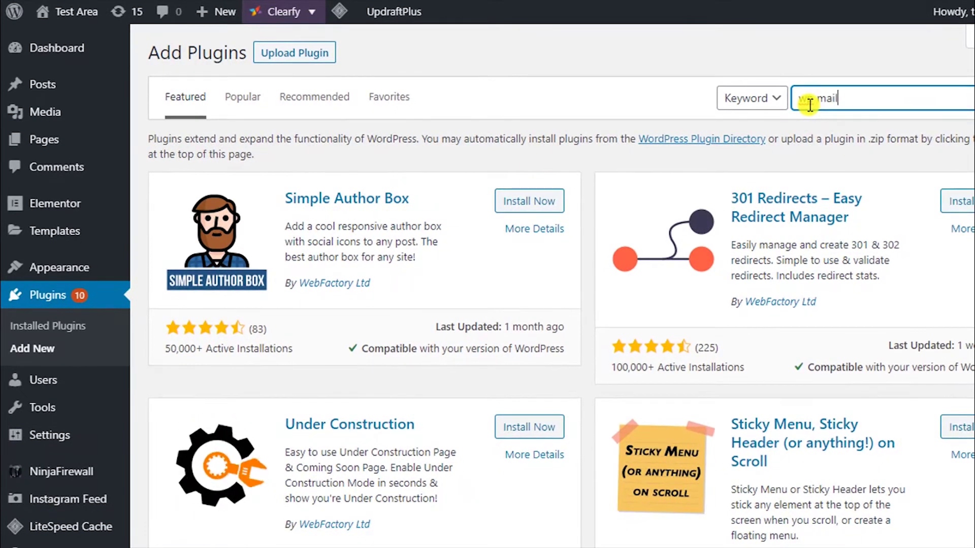
type(" smtp")
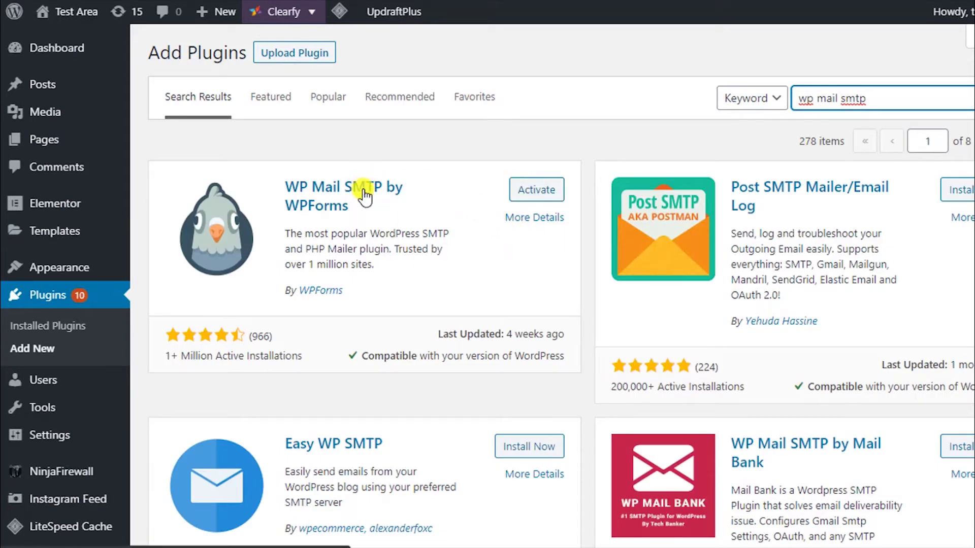
left_click(537, 189)
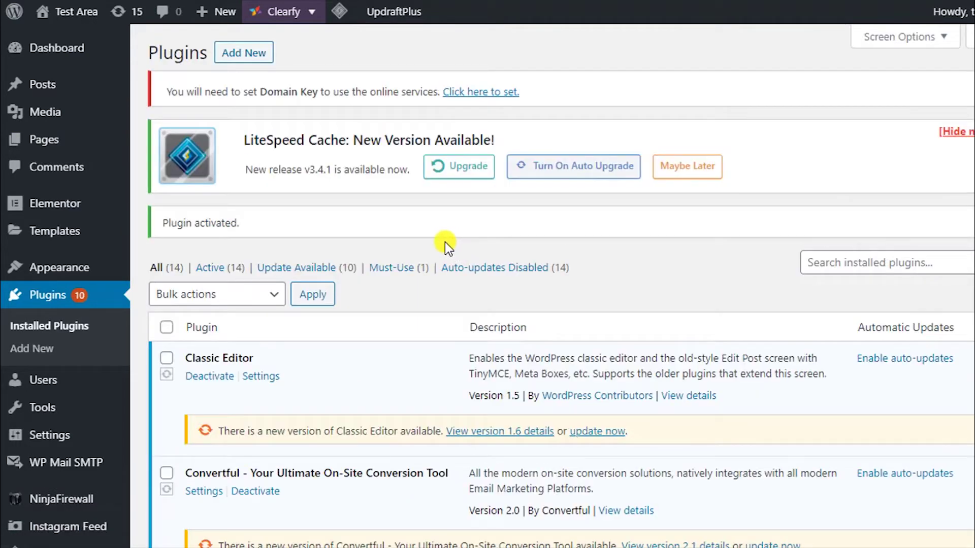
Step: Open the WP Mail SMTP settings, choose Gmail as the mailer and show its Client ID and Client Secret fields
scroll(441, 241, "down", 2)
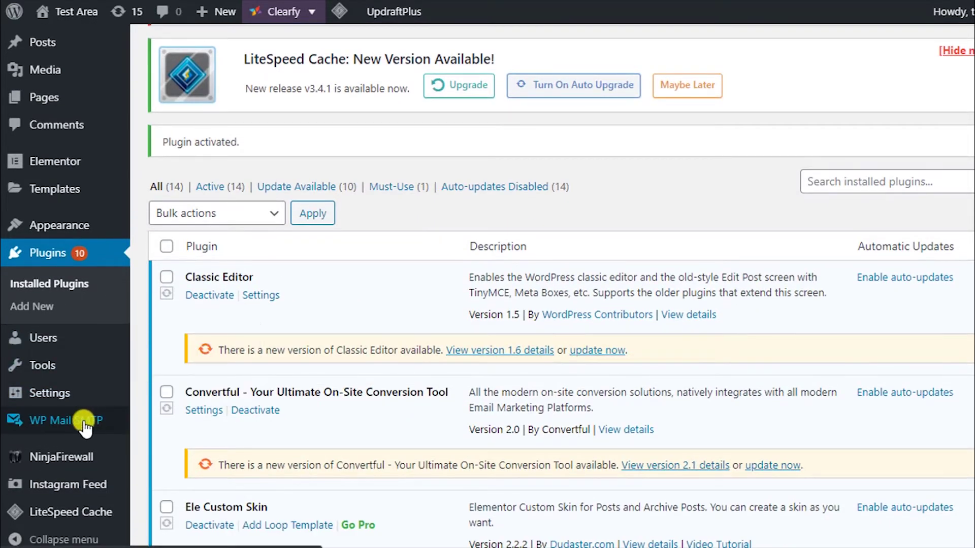
mouse_move(83, 424)
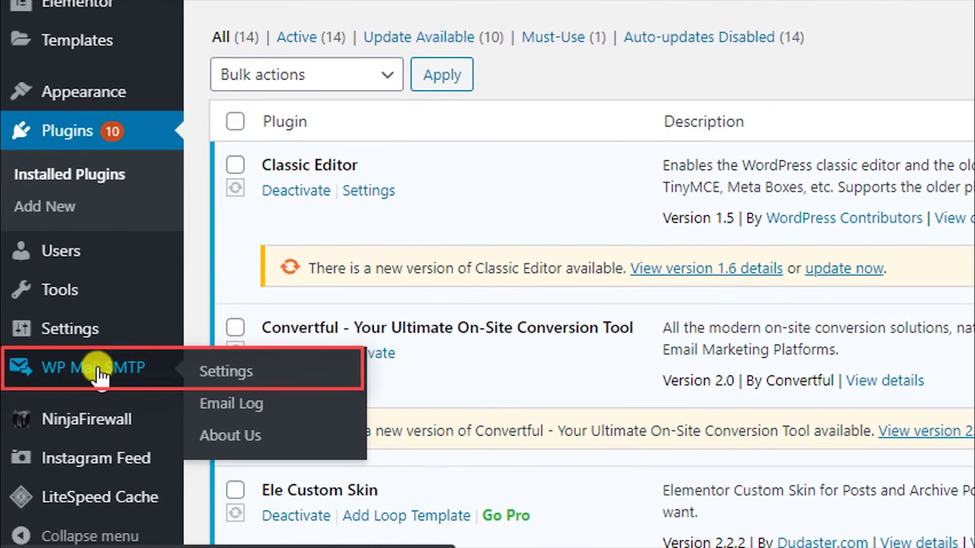
left_click(222, 376)
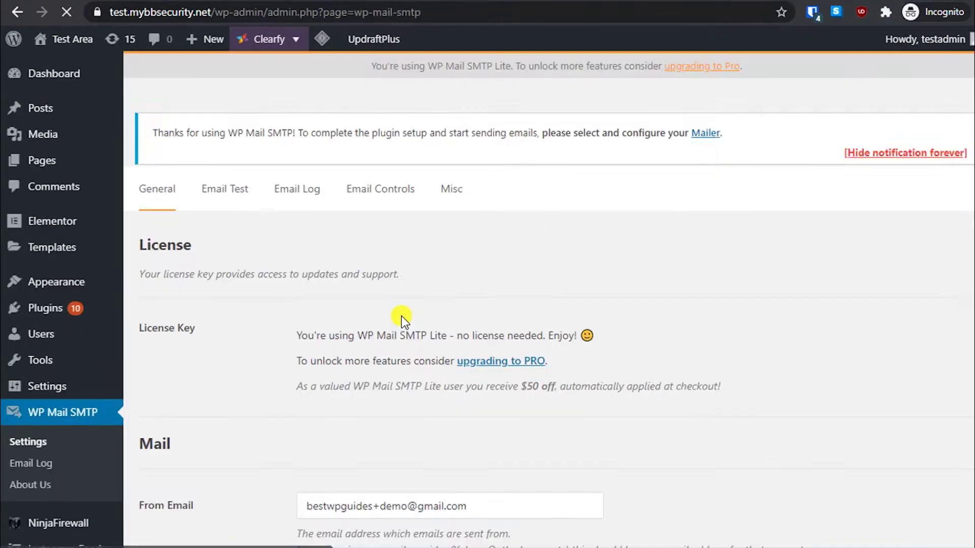
scroll(401, 315, "down", 5)
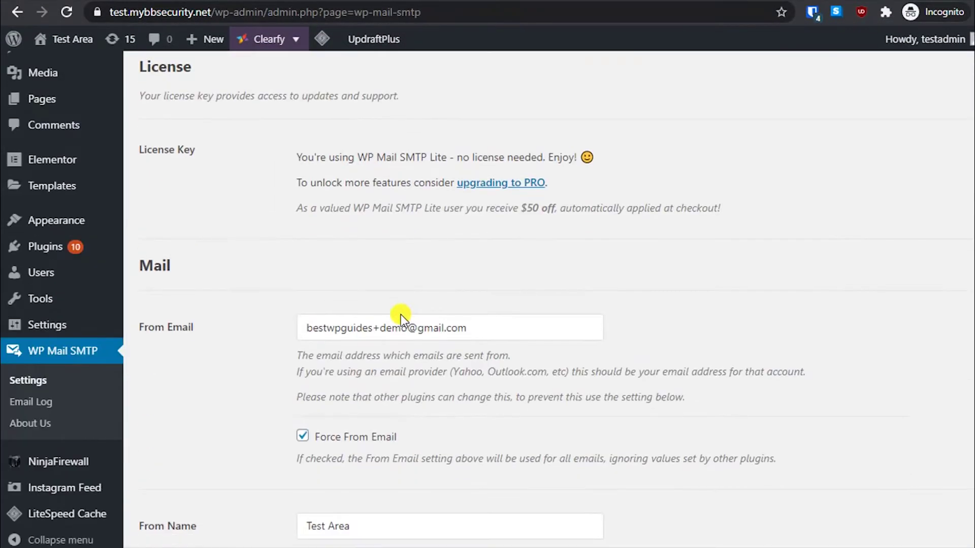
scroll(401, 314, "down", 10)
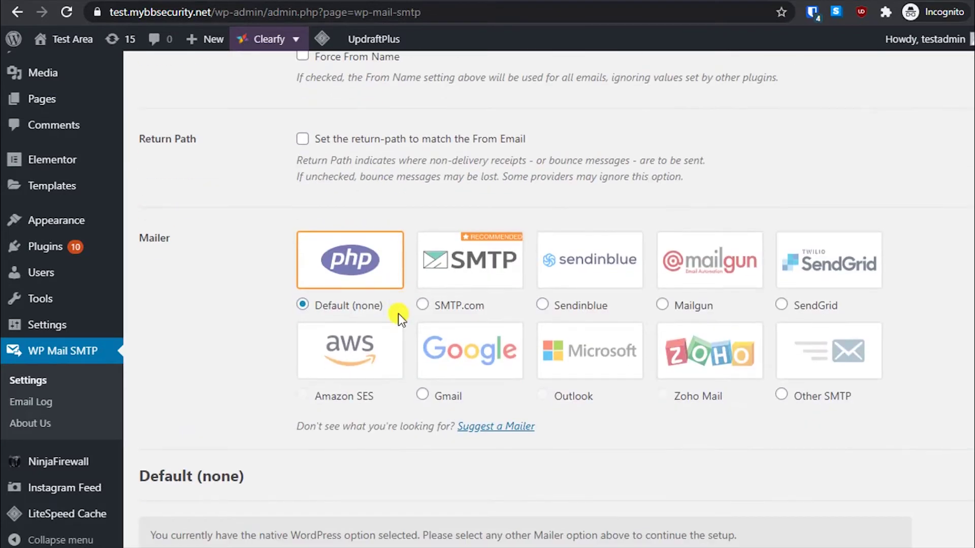
left_click(446, 395)
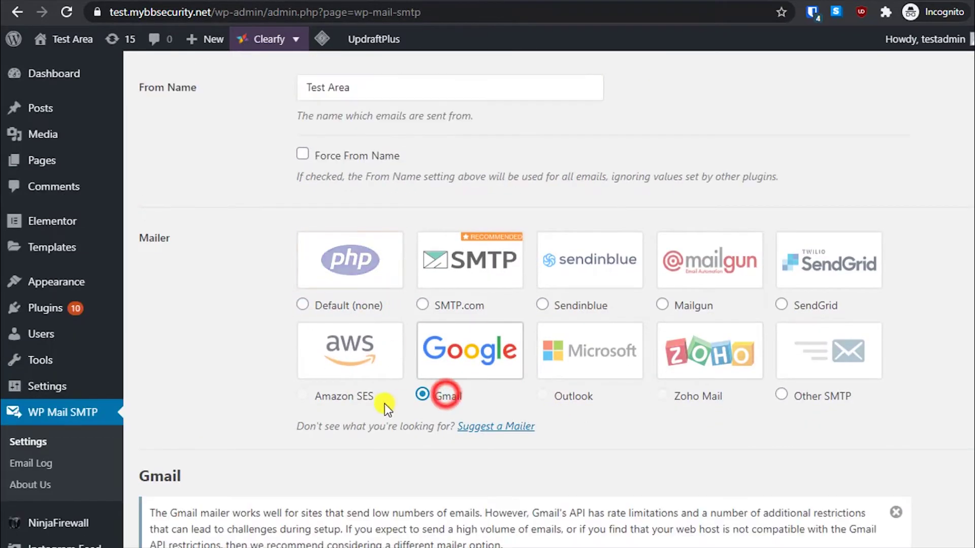
scroll(153, 395, "down", 7)
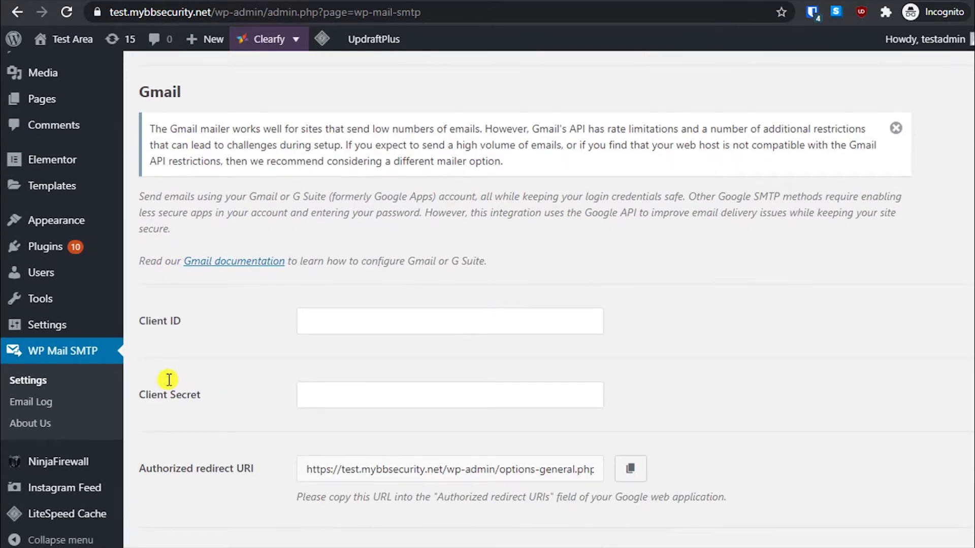
Step: In the Google Cloud credentials wizard, choose Gmail API, Web server as the calling source and User data, and request the needed credentials
scroll(169, 380, "down", 2)
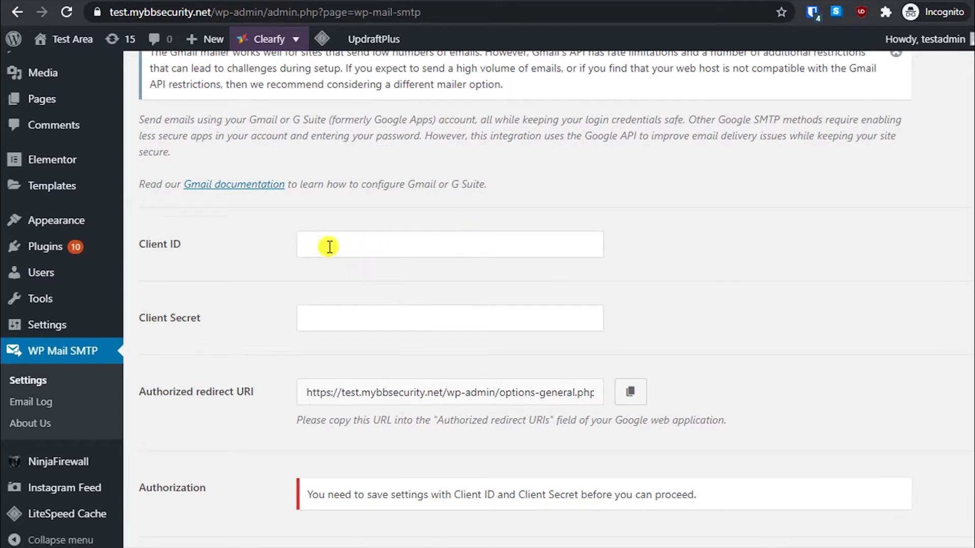
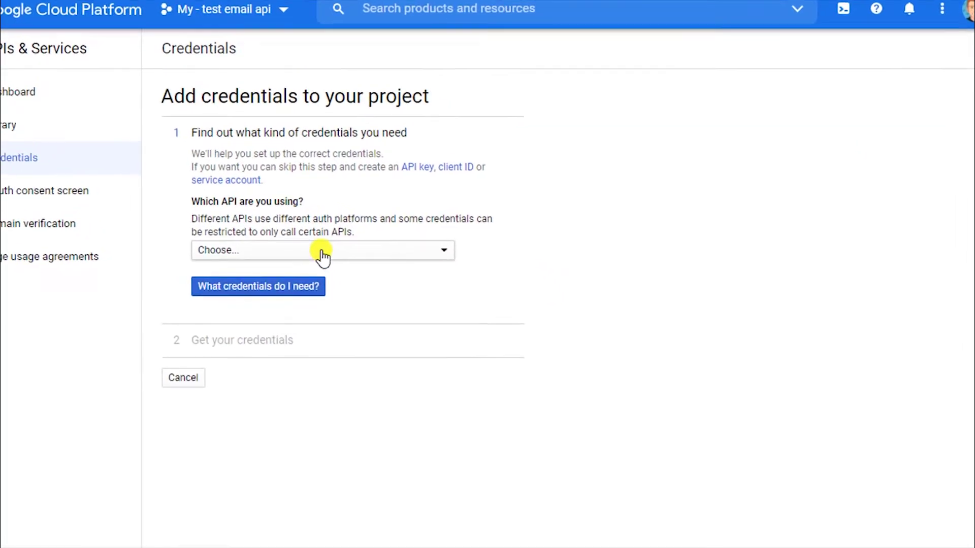
left_click(322, 257)
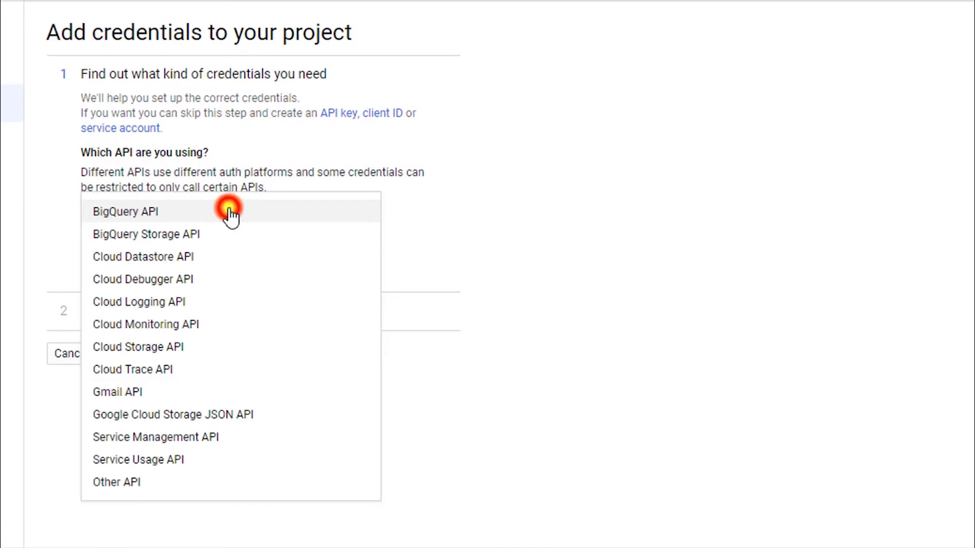
left_click(169, 396)
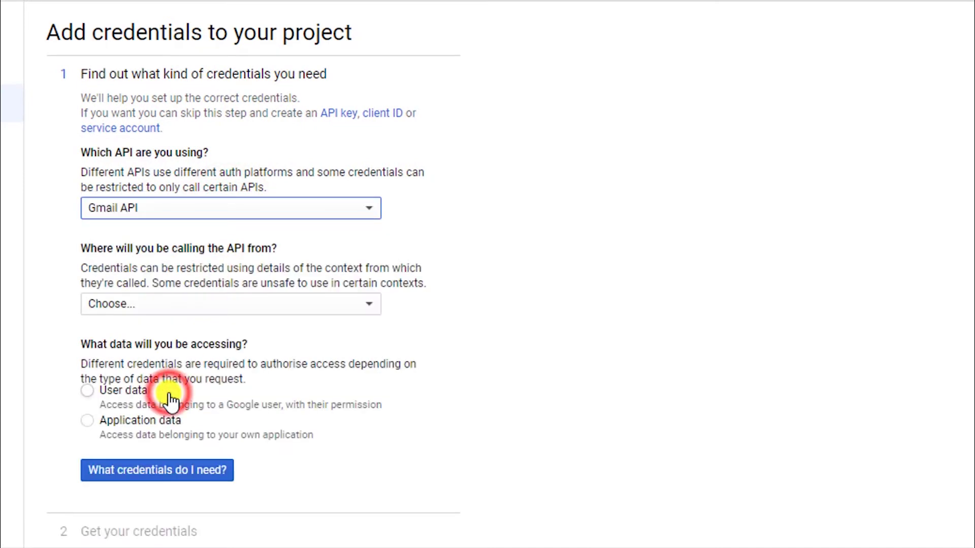
left_click(213, 307)
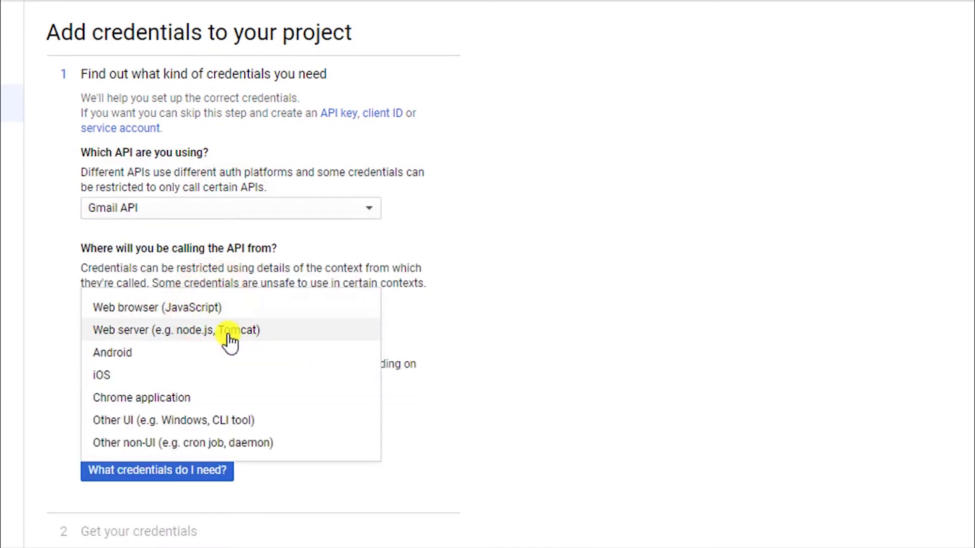
left_click(228, 330)
left_click(570, 329)
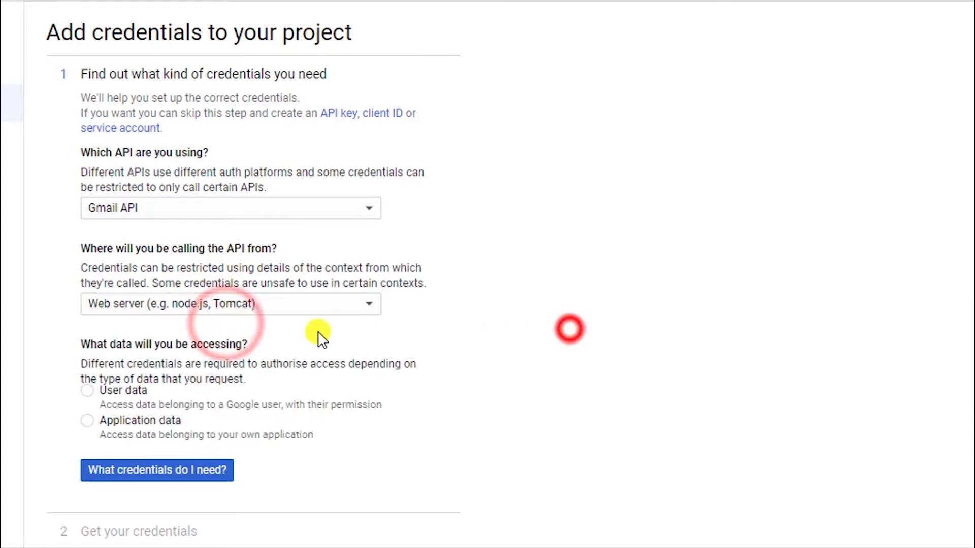
left_click(87, 391)
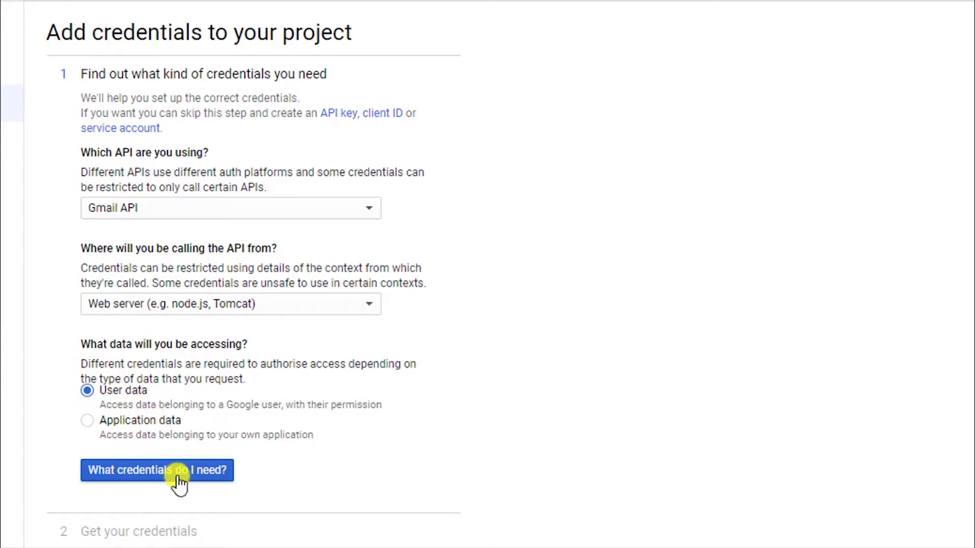
scroll(193, 454, "down", 1)
left_click(192, 453)
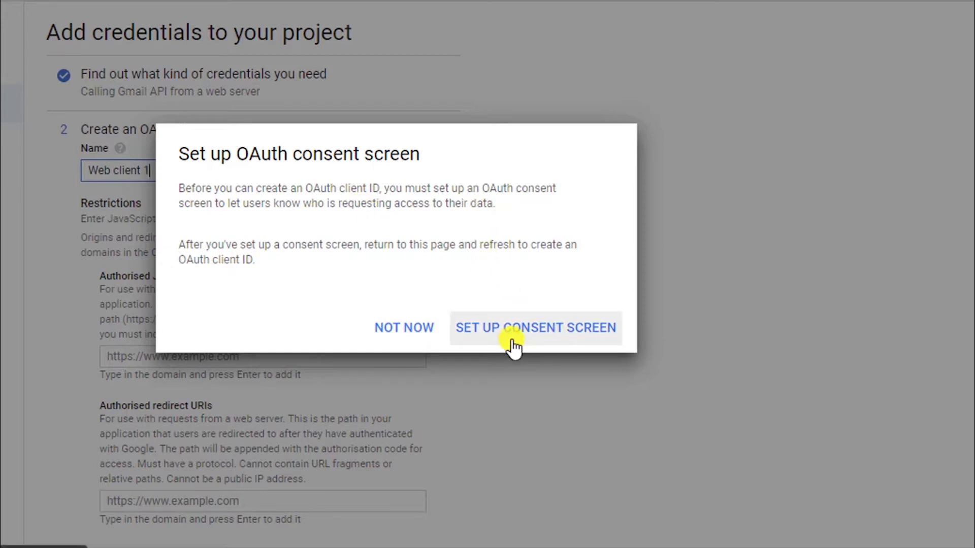
left_click(415, 329)
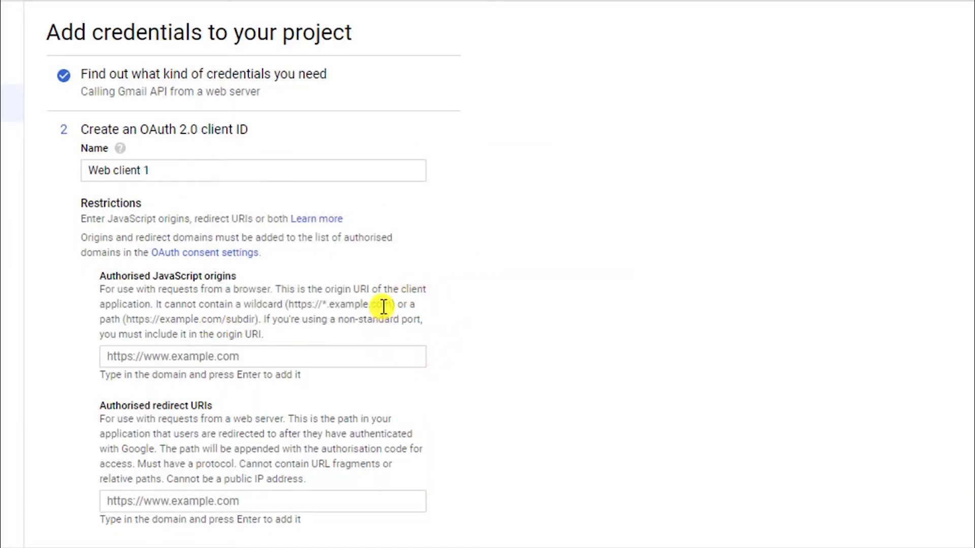
scroll(224, 229, "down", 2)
left_click(224, 262)
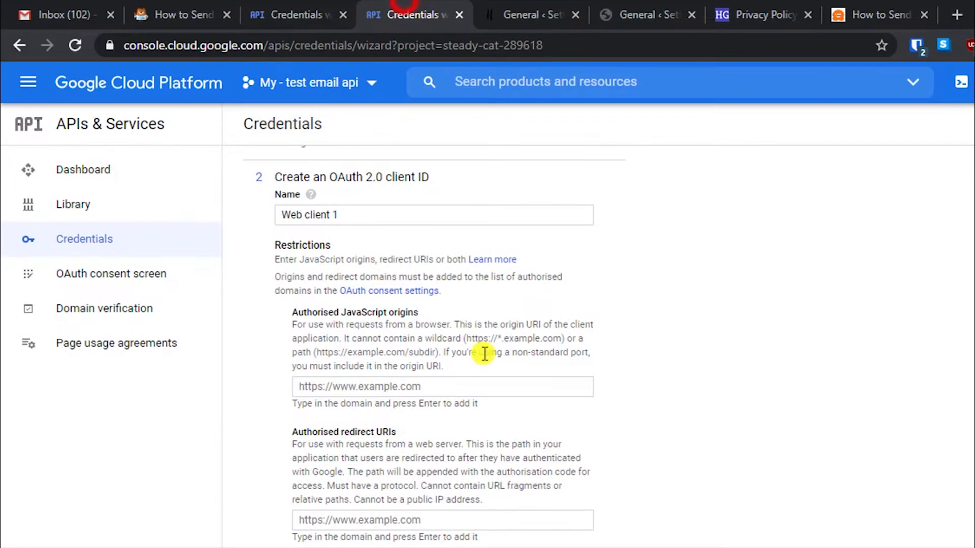
type("https://test.mybbsecurity.net/")
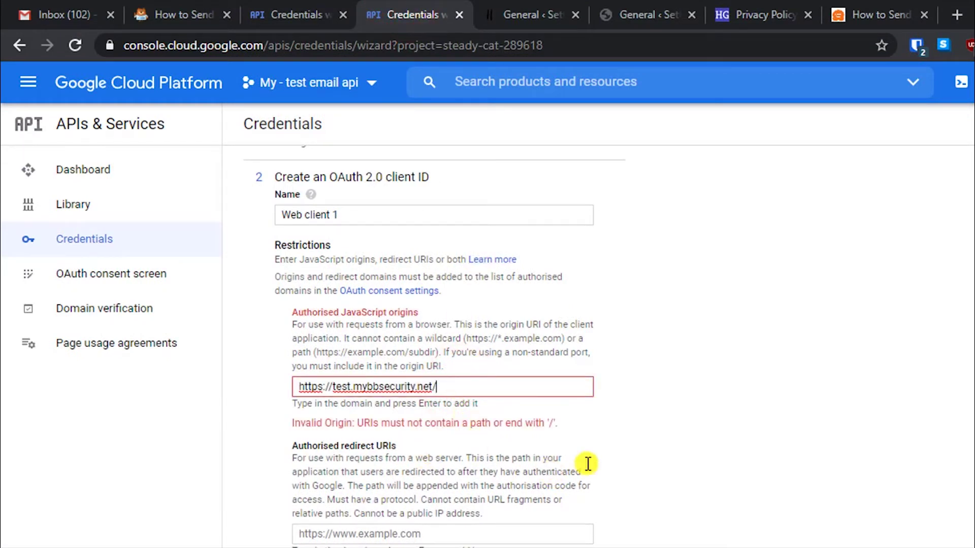
left_click(492, 389)
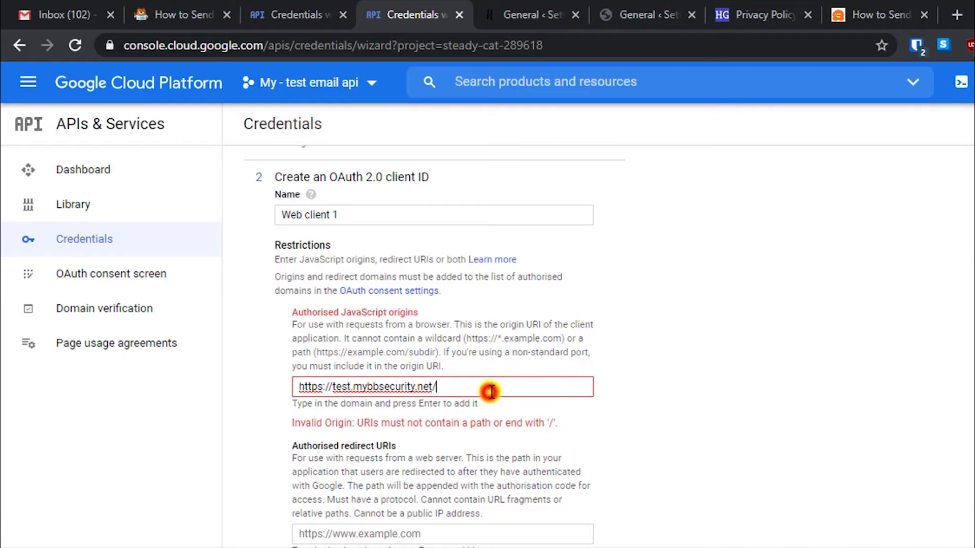
key("BackSpace")
left_click(442, 525)
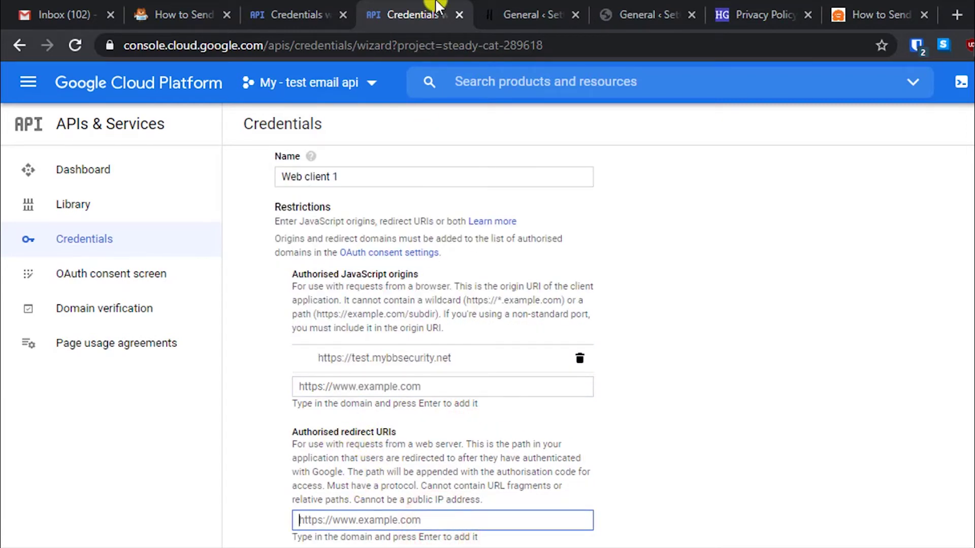
Step: Copy the authorized redirect URI from the WP Mail SMTP settings and add it to the OAuth client's authorised redirect URIs
left_click(492, 7)
scroll(509, 410, "down", 5)
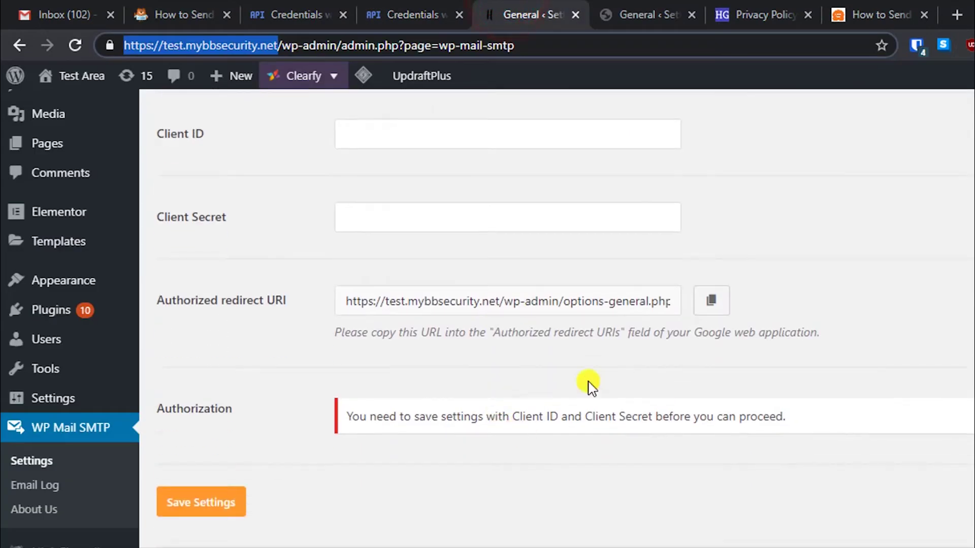
left_click(718, 304)
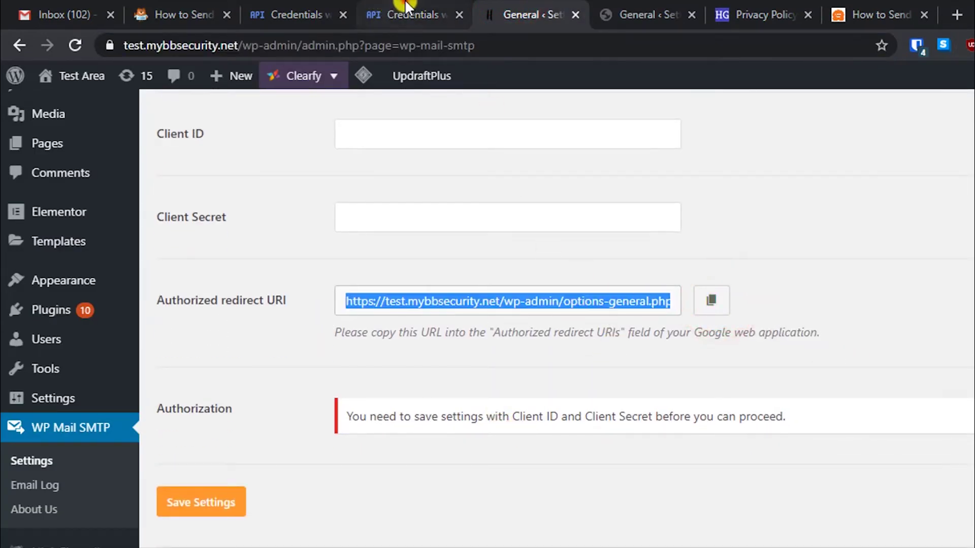
left_click(410, 9)
left_click(457, 519)
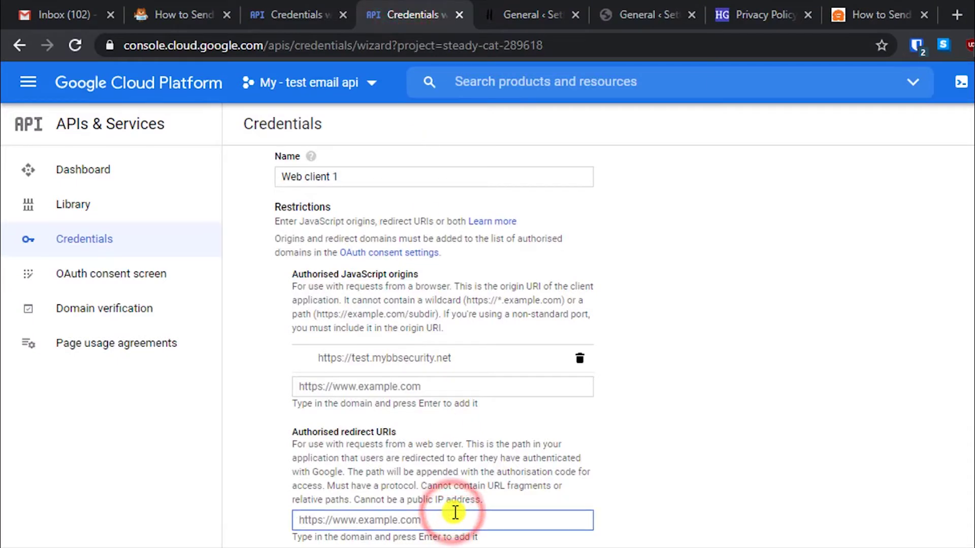
key("ctrl+v")
key("Return")
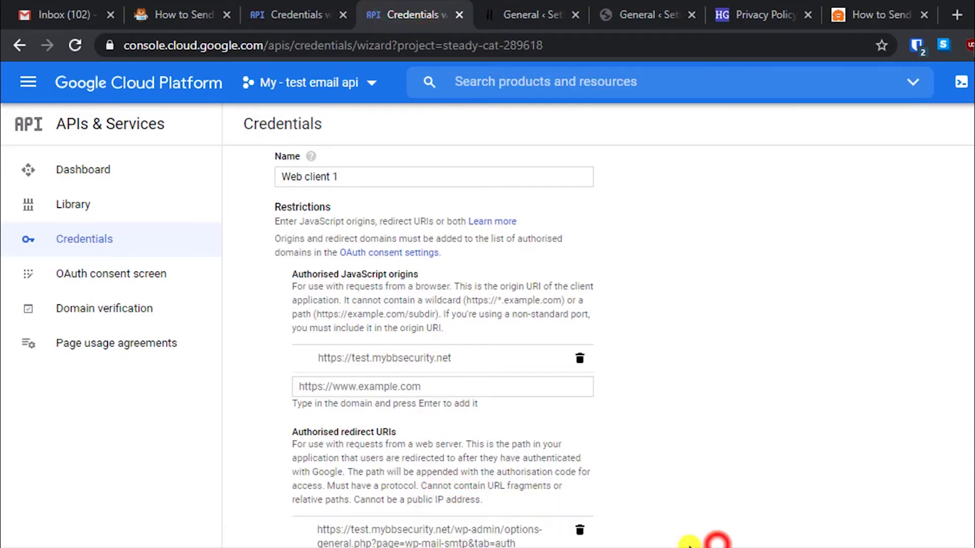
Step: Refresh the OAuth client ID form and open the OAuth consent screen setup
scroll(718, 533, "down", 2)
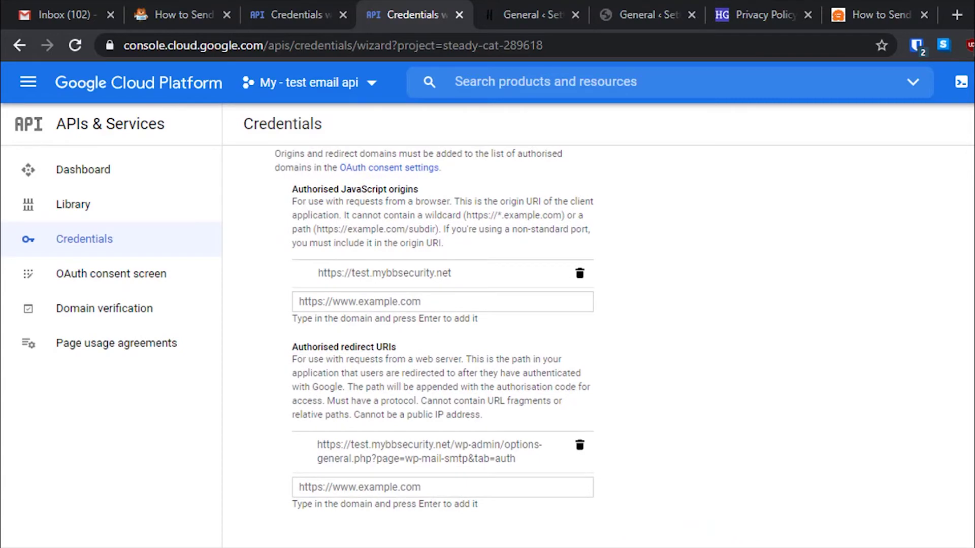
left_click(278, 519)
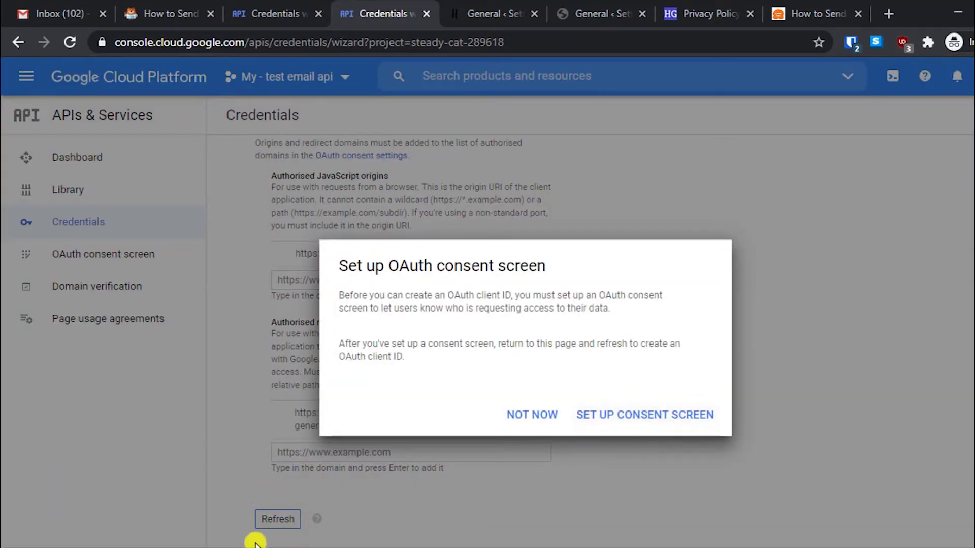
left_click(614, 422)
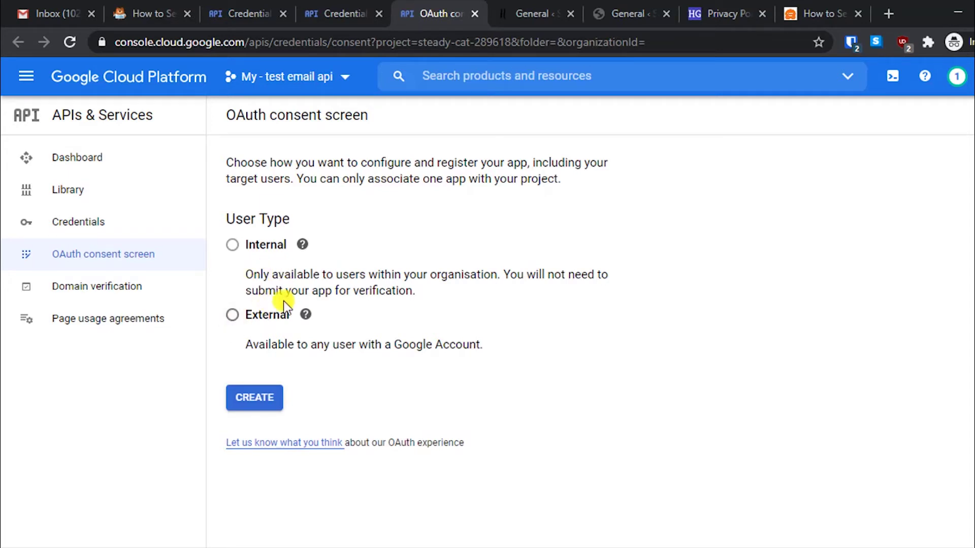
Step: Create an OAuth consent screen with the External user type and name the application "Test email api tut app"
left_click(233, 315)
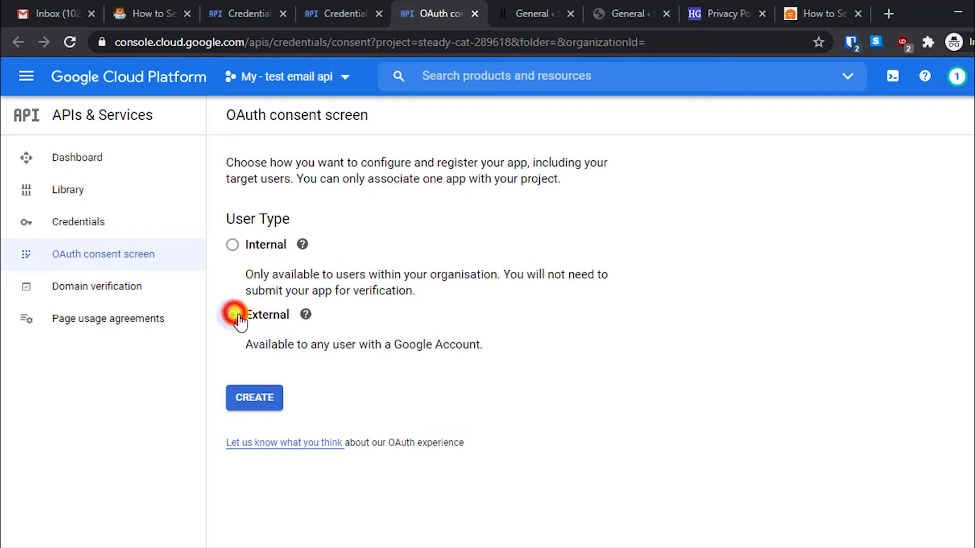
left_click(267, 396)
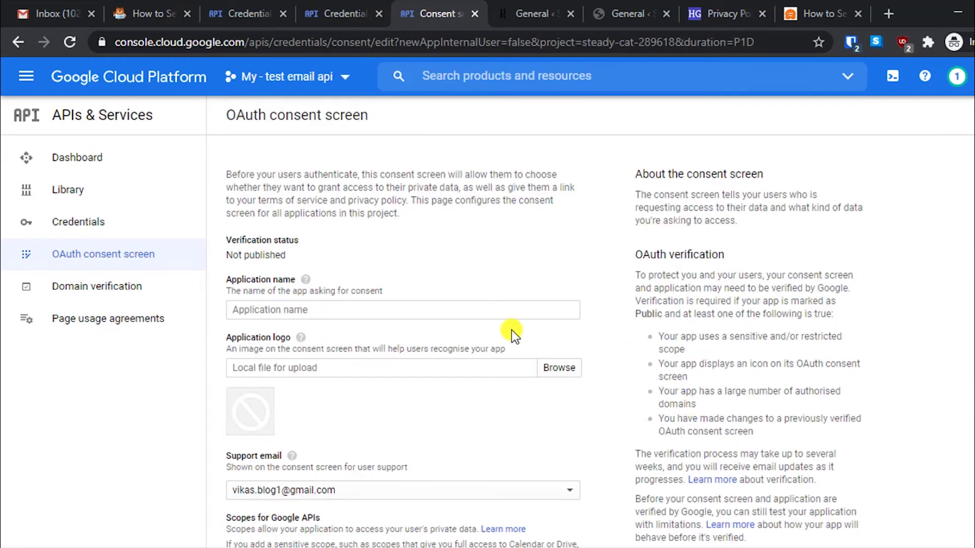
left_click(505, 309)
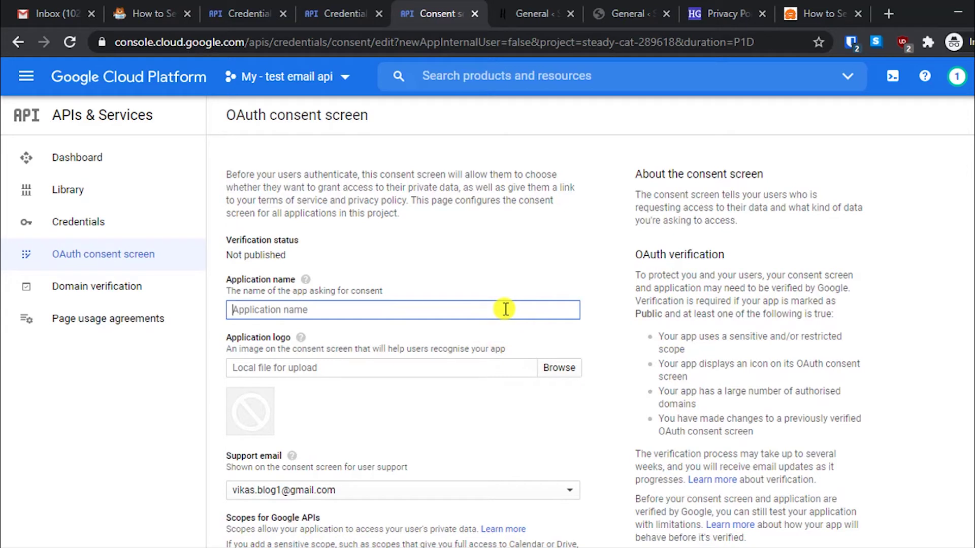
type("Test email api tut app")
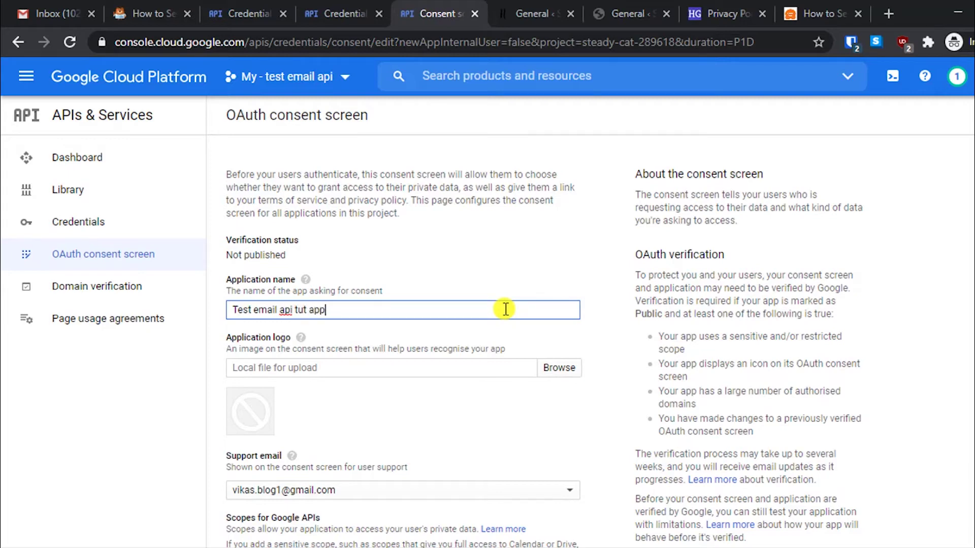
Step: Add the site's top private domain mybbsecurity.net to the consent screen's authorised domains
scroll(498, 390, "down", 2)
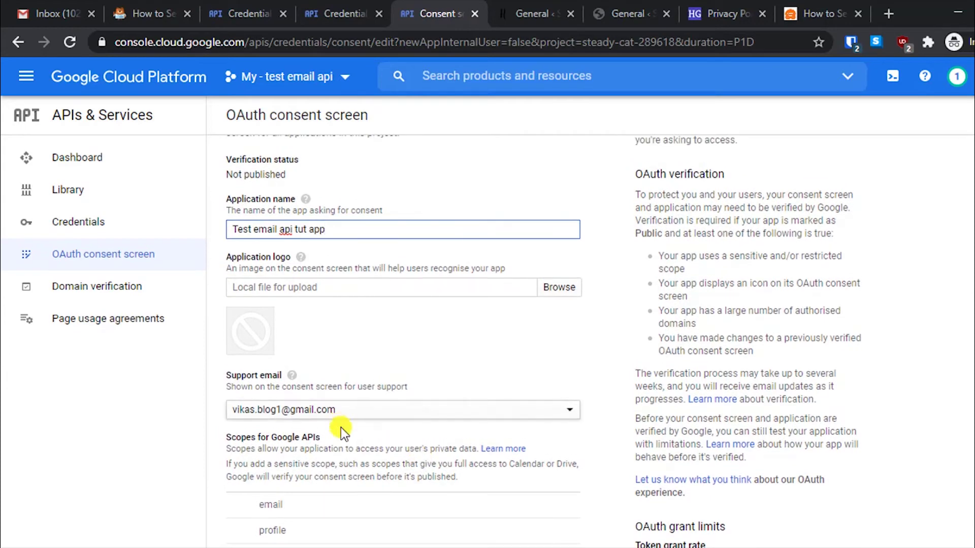
scroll(410, 423, "down", 2)
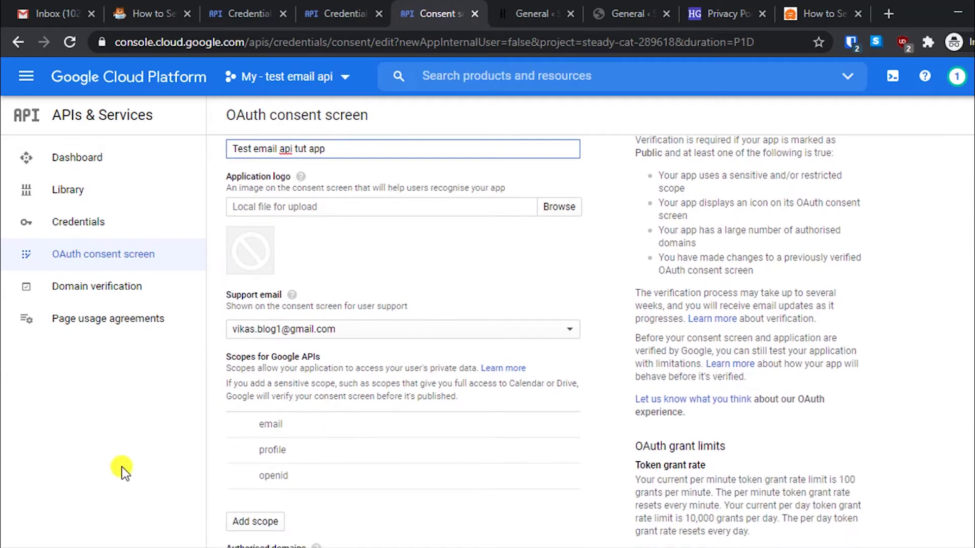
scroll(410, 482, "down", 6)
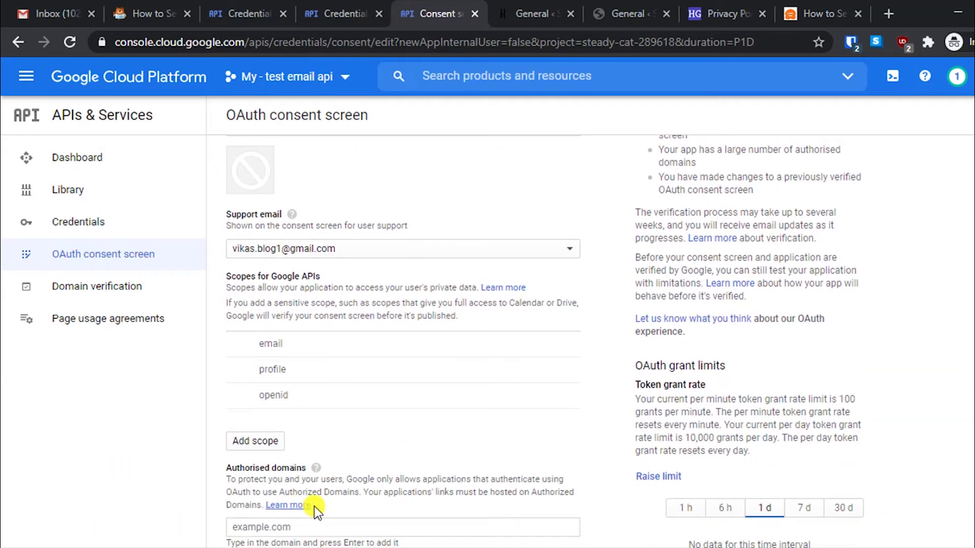
left_click(287, 374)
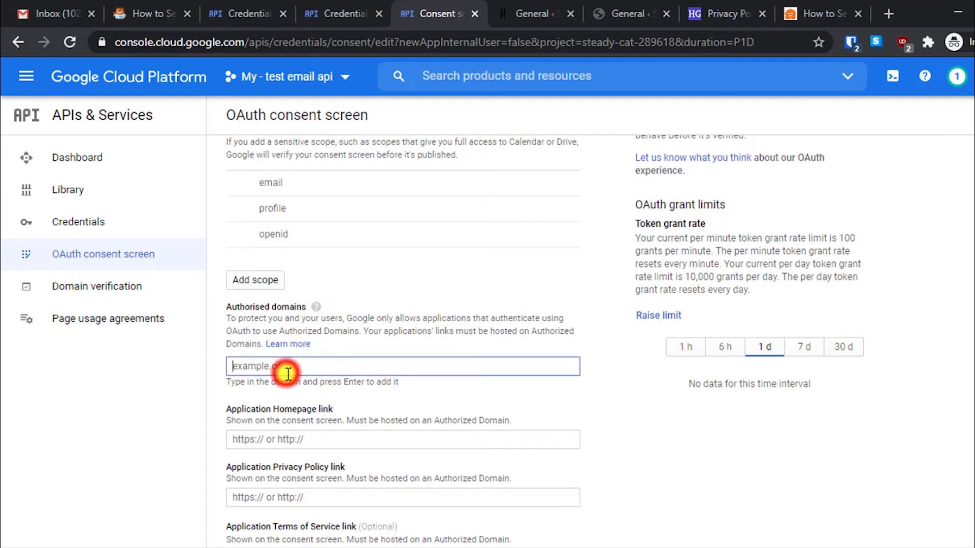
type("mybbsecurity.net/wp-admin/options-general.php?page=wp-mail-smtp&tab=auth")
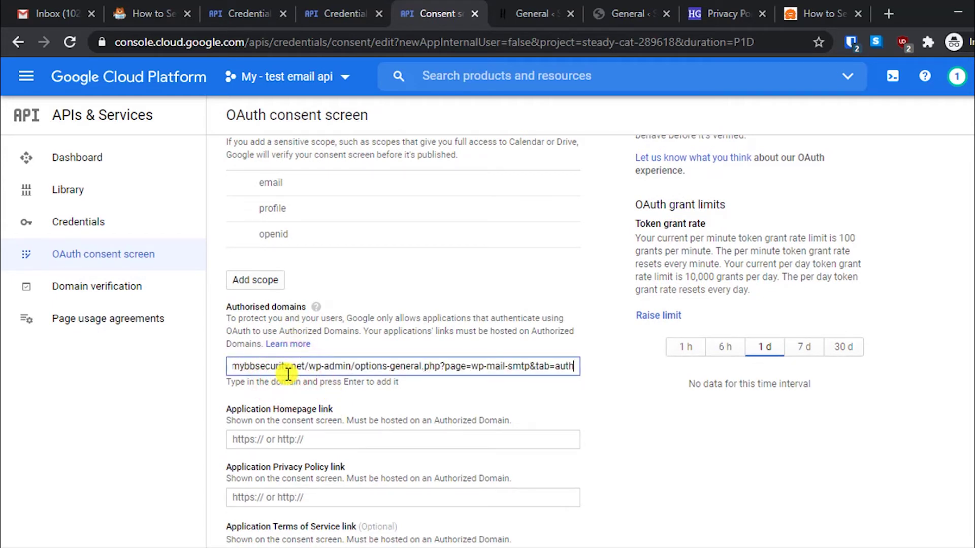
left_click(305, 367)
key("ctrl+a")
type("https://test.mybbsecurity.net")
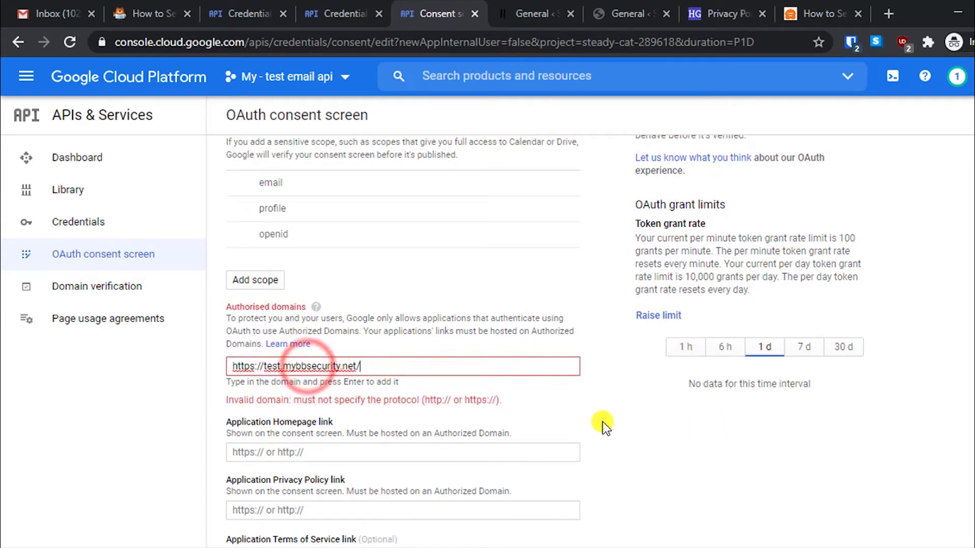
left_click_drag(264, 366, 182, 373)
key("BackSpace")
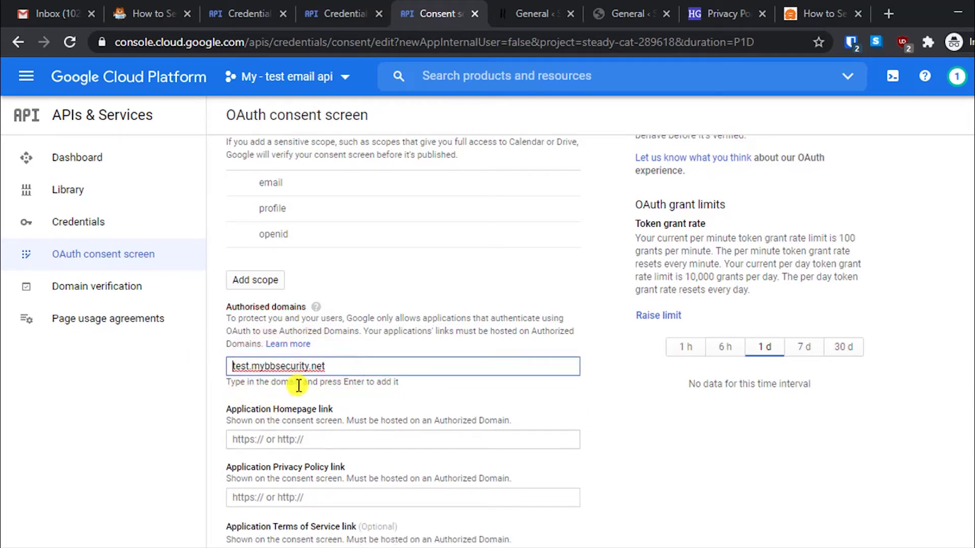
triple_click(270, 366)
left_click(173, 403)
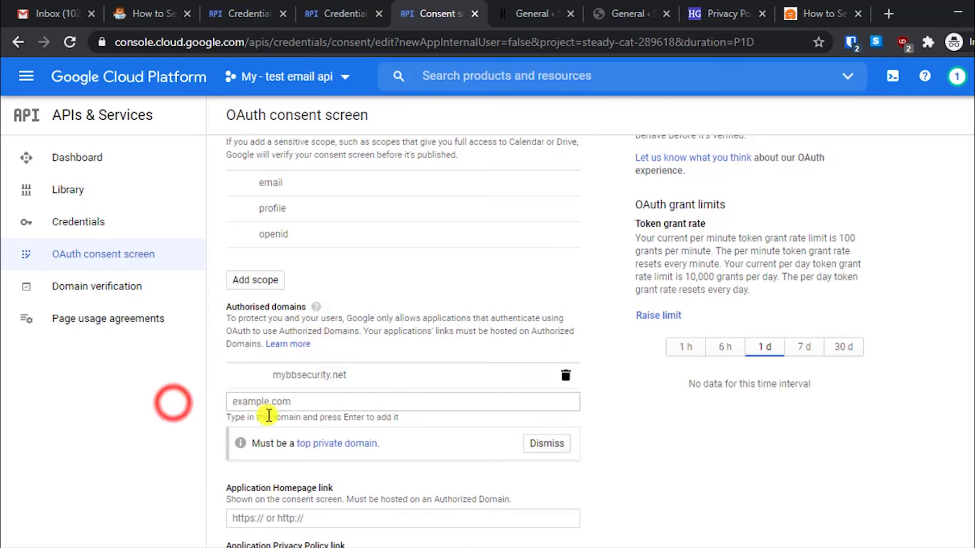
left_click(262, 518)
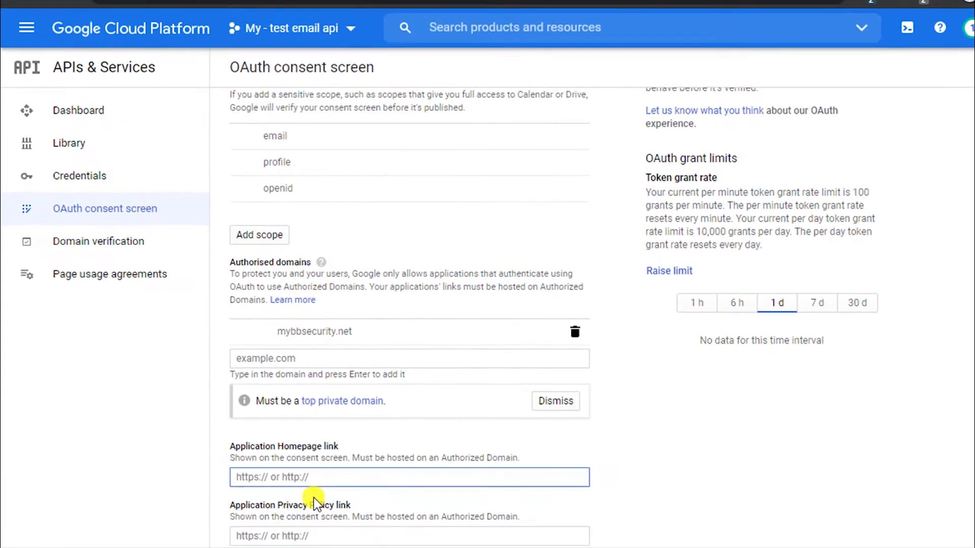
type("mybbsecurity.net/wp-admin/options-general.php?page=wp-mail-smtp&tab=auth")
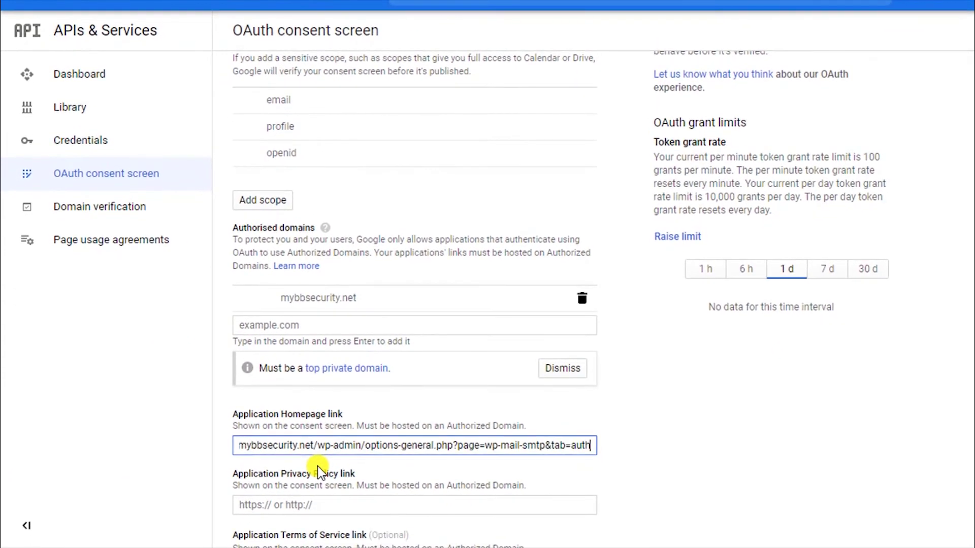
left_click(322, 450)
key("shift+End")
key("BackSpace")
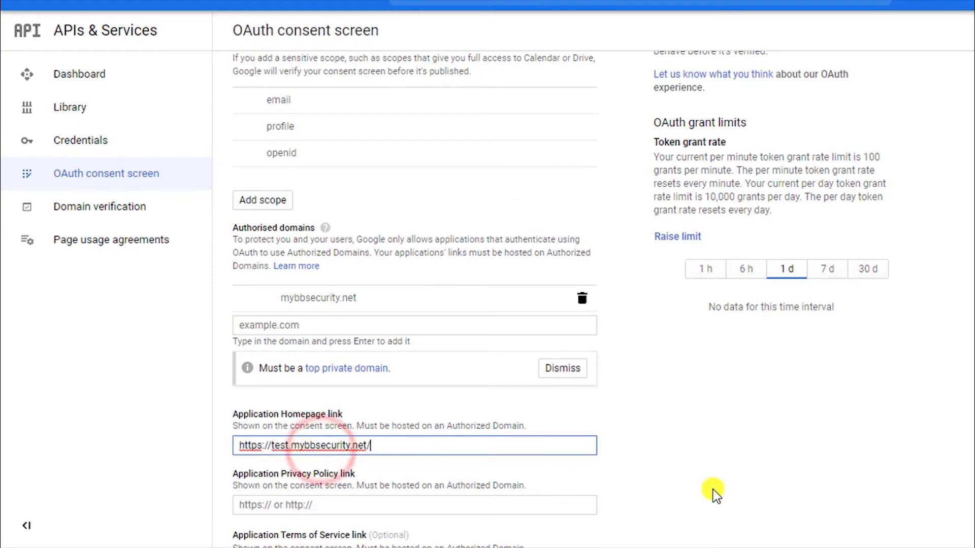
key("BackSpace")
left_click(705, 437)
scroll(661, 434, "down", 2)
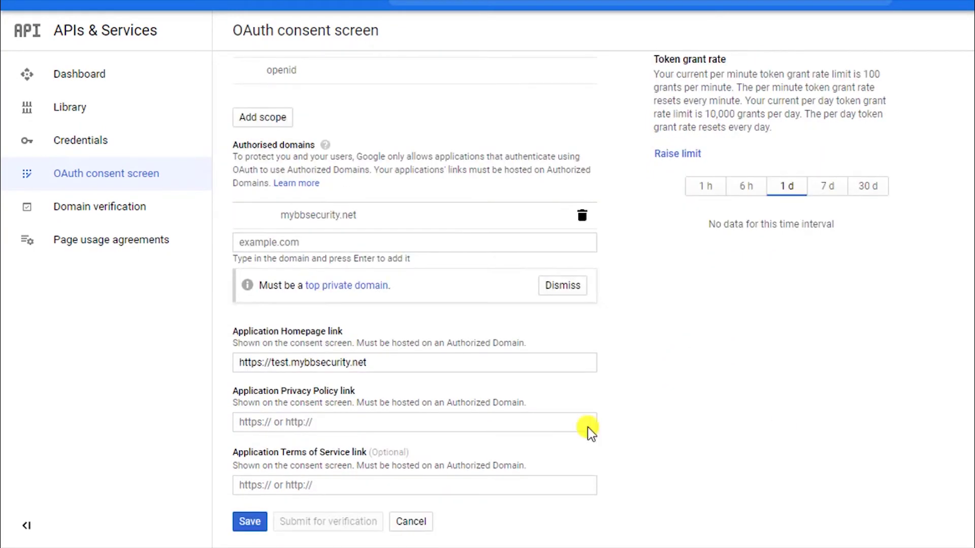
Step: Look at the Smart Help Guides privacy policy page and its web address as an example for the privacy policy link
left_click(399, 419)
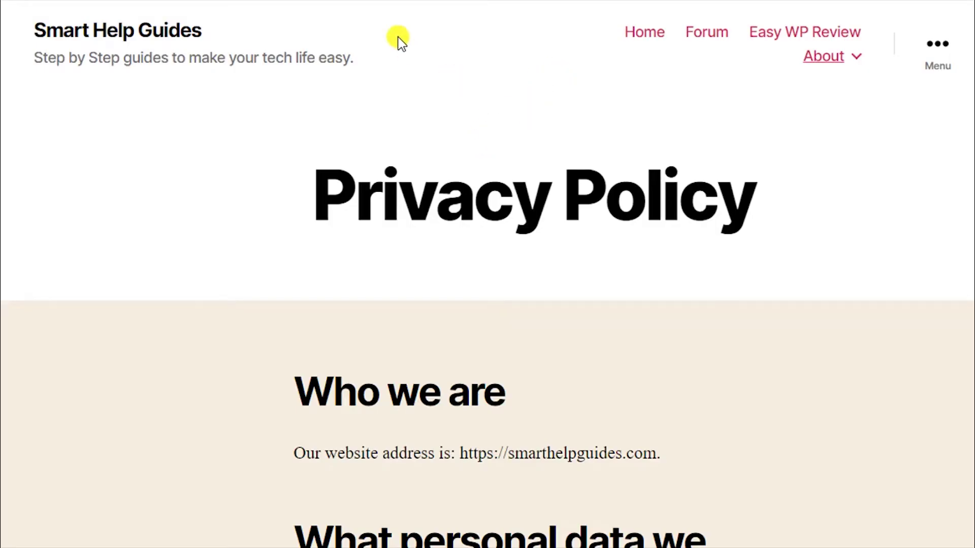
scroll(435, 196, "down", 2)
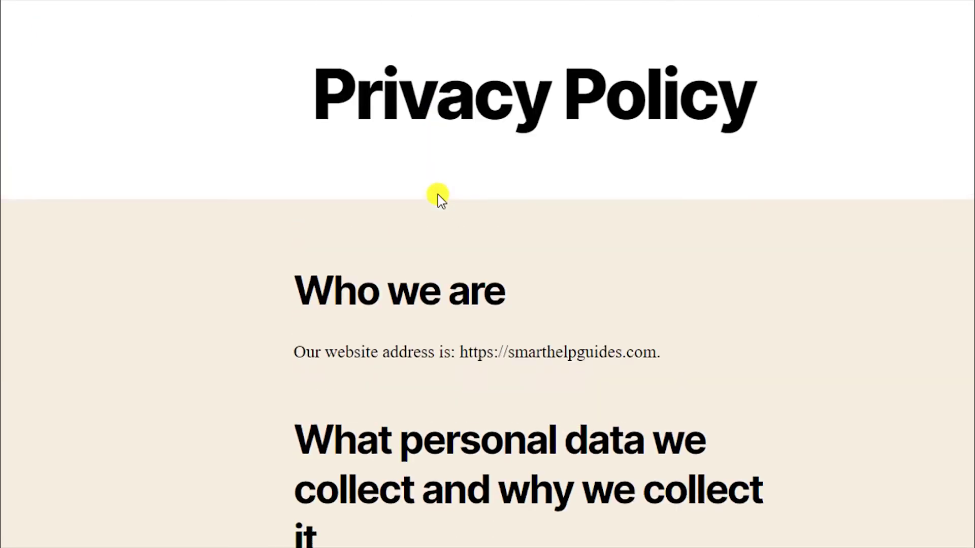
scroll(435, 196, "up", 3)
left_click(300, 24)
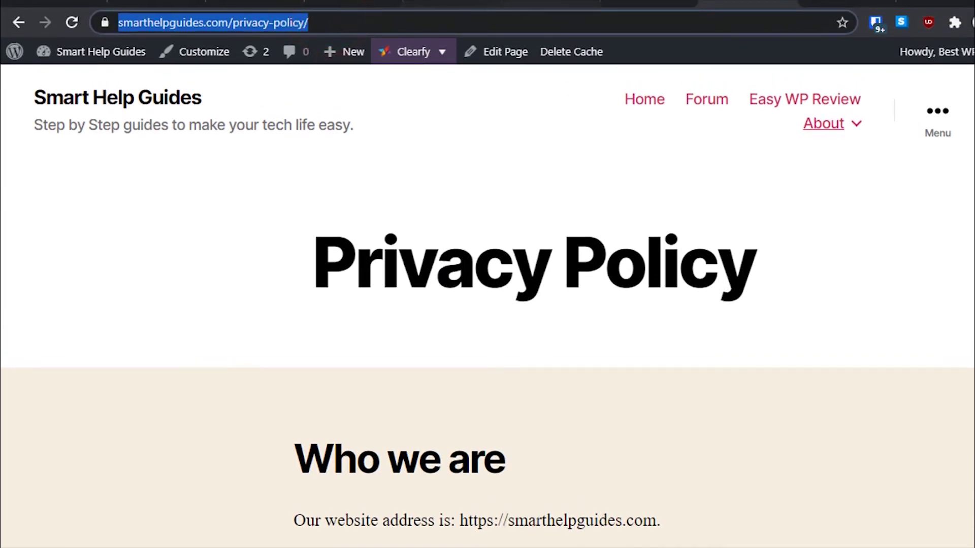
key("ctrl+Tab")
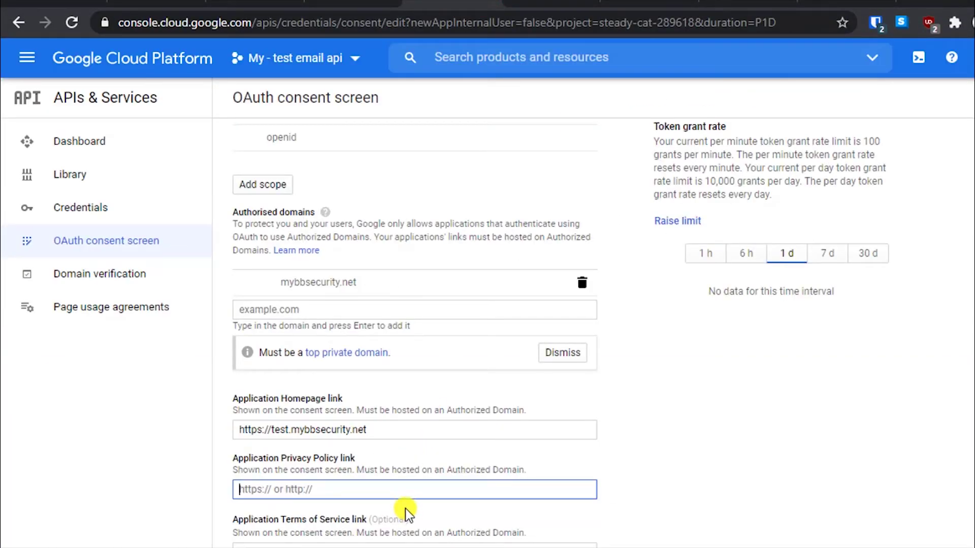
type("https://test.mybbsecurity.net/wp-admin/options-general.php?page=wp-mail-smtp&tab=auth")
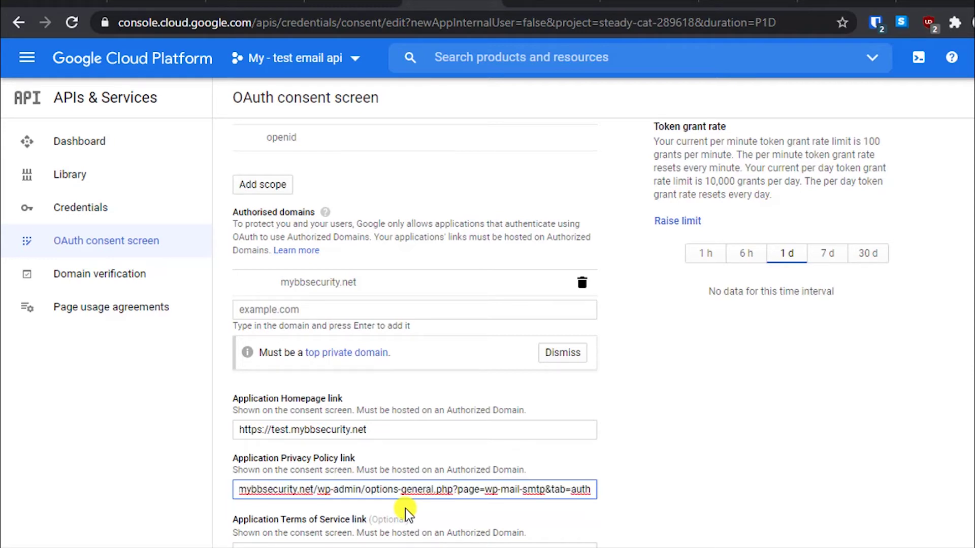
key("BackSpace")
key("BackSpace")
key("BackSpace")
key("BackSpace")
key("BackSpace")
key("BackSpace")
key("BackSpace")
key("BackSpace")
key("BackSpace")
key("BackSpace")
key("BackSpace")
key("BackSpace")
key("BackSpace")
key("BackSpace")
key("BackSpace")
key("BackSpace")
key("BackSpace")
key("BackSpace")
key("BackSpace")
key("BackSpace")
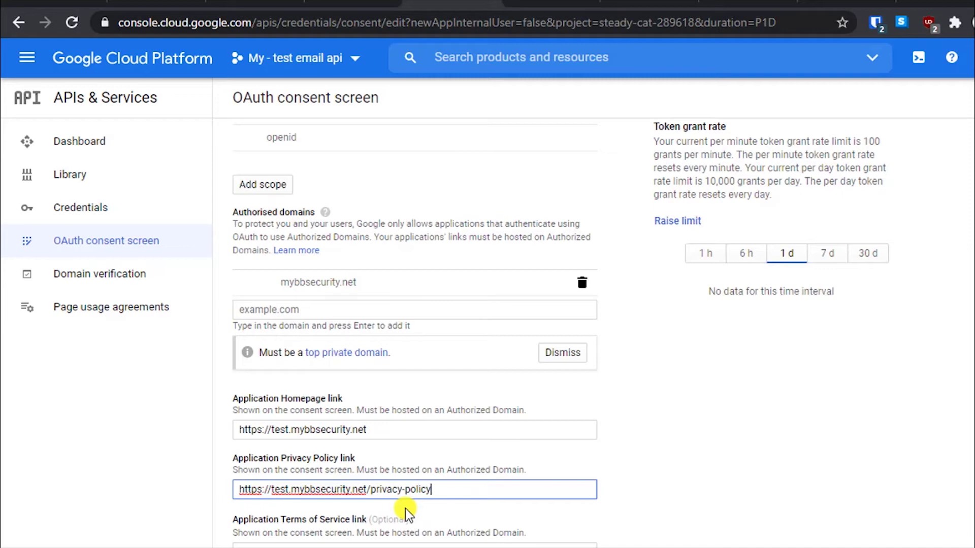
Step: Save the OAuth consent screen without a terms of service link, and create the OAuth client ID in the credentials form
left_click(292, 545)
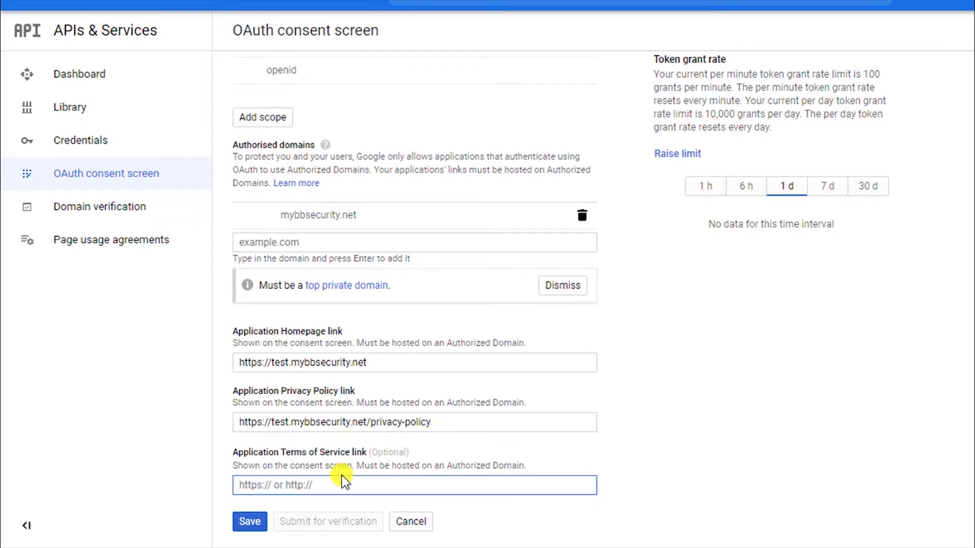
left_click(254, 522)
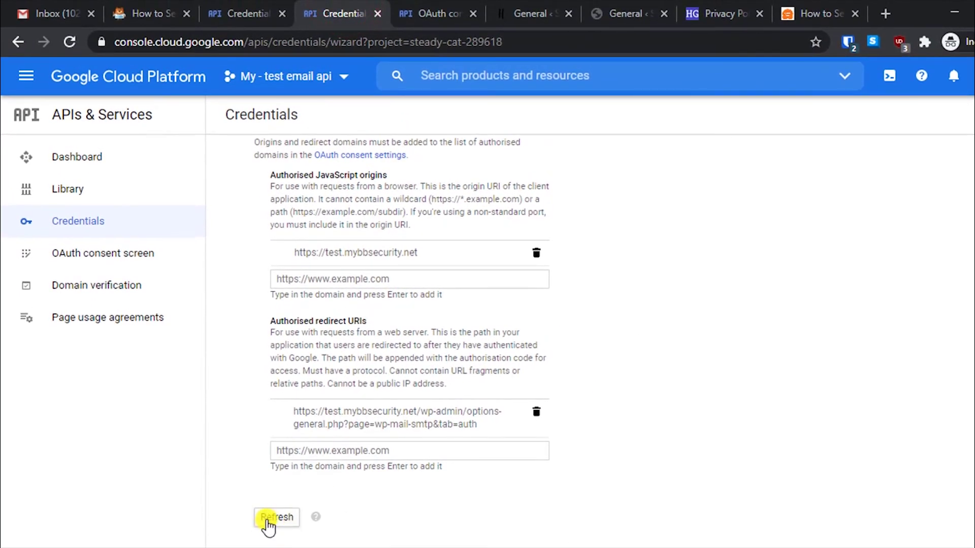
left_click(266, 519)
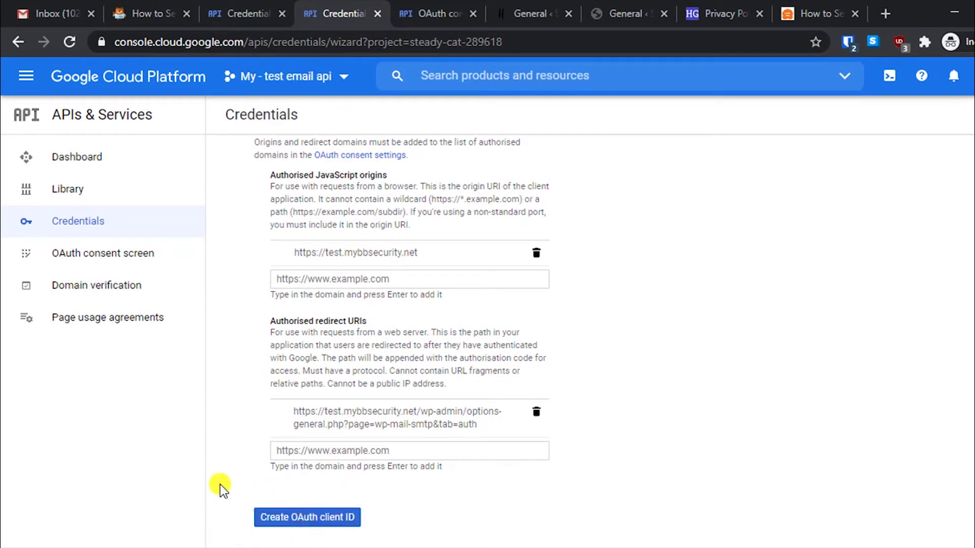
left_click(328, 517)
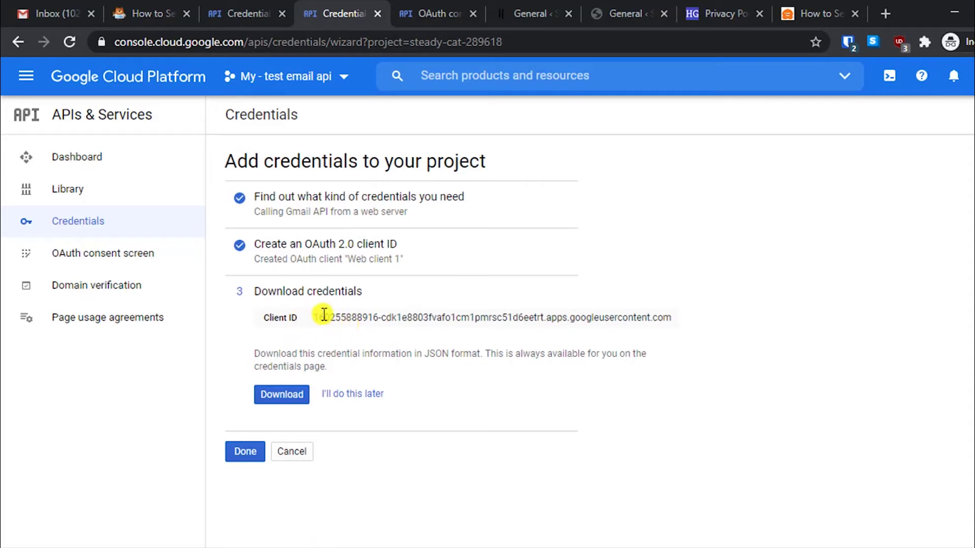
Step: Copy the generated OAuth client ID into the Client ID field of the WP Mail SMTP Gmail settings
left_click_drag(313, 318, 353, 318)
left_click_drag(677, 342, 672, 317)
key("ctrl+c")
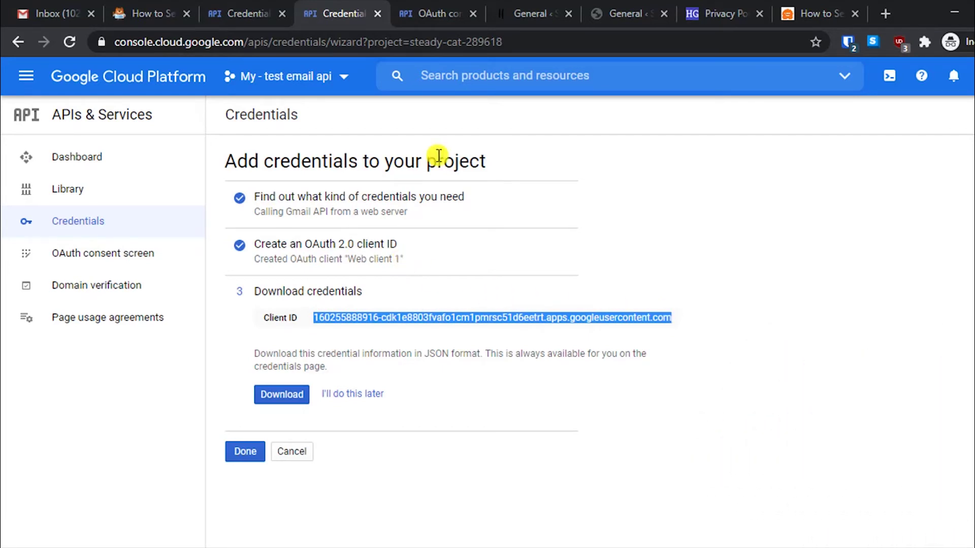
left_click(532, 7)
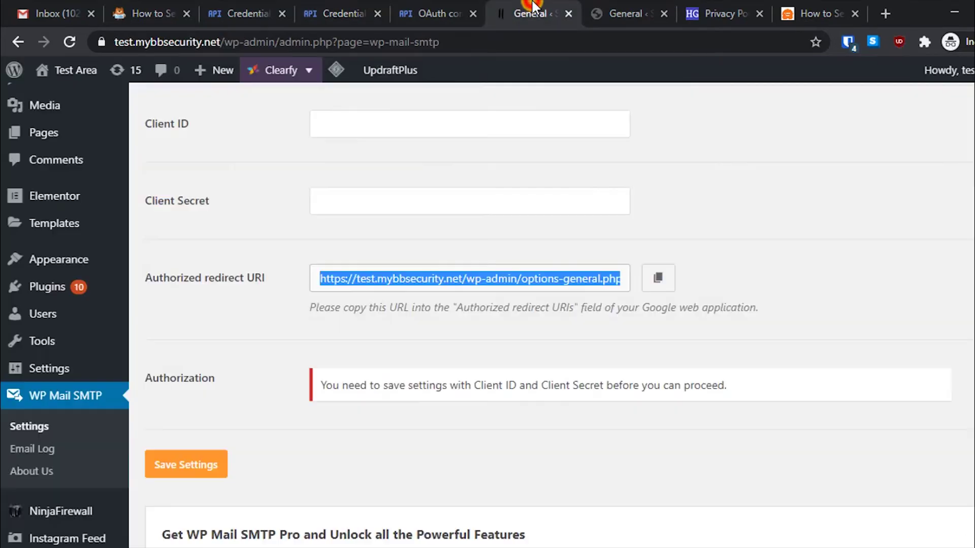
scroll(224, 223, "up", 2)
left_click(229, 219)
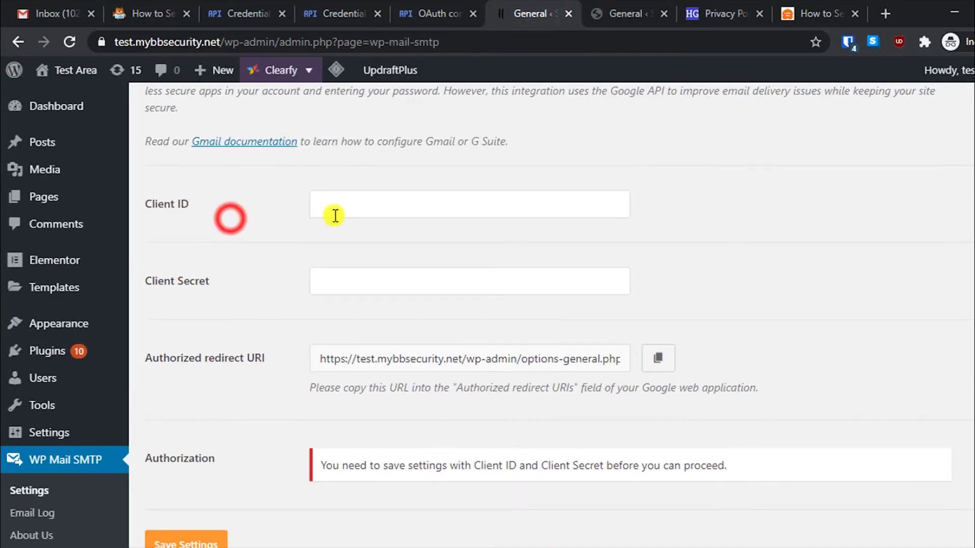
left_click(334, 214)
key("ctrl+v")
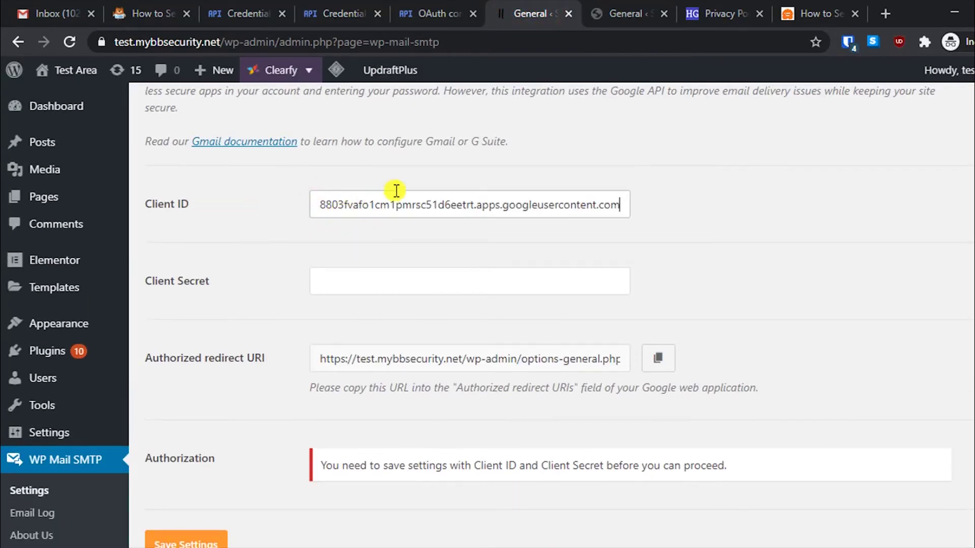
Step: Finish adding credentials in Google Cloud and open the details of the Web client 1 OAuth client
left_click(350, 12)
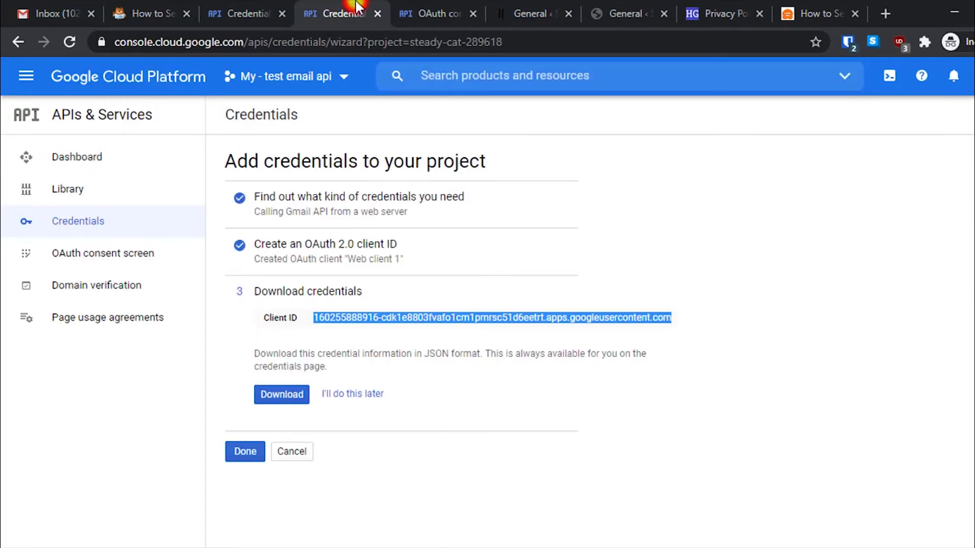
left_click(248, 453)
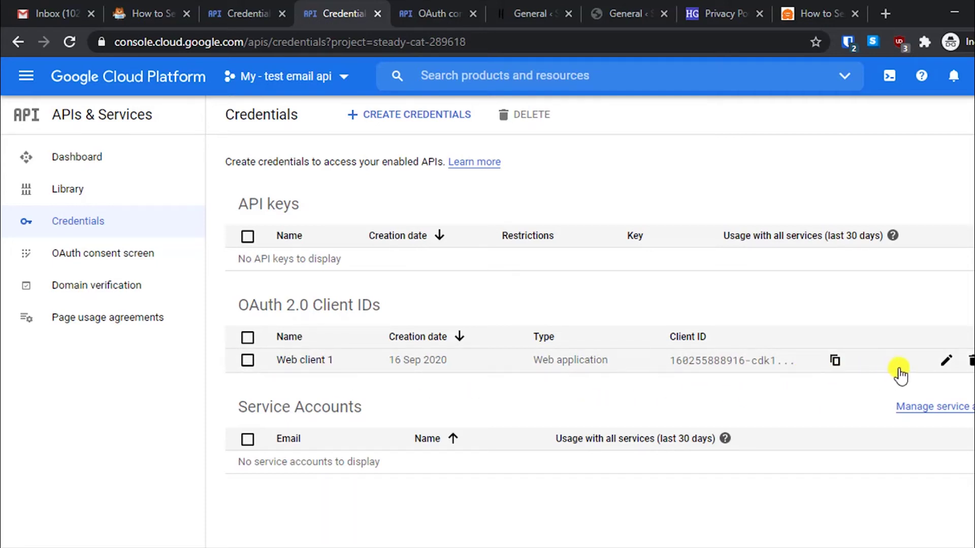
left_click(942, 368)
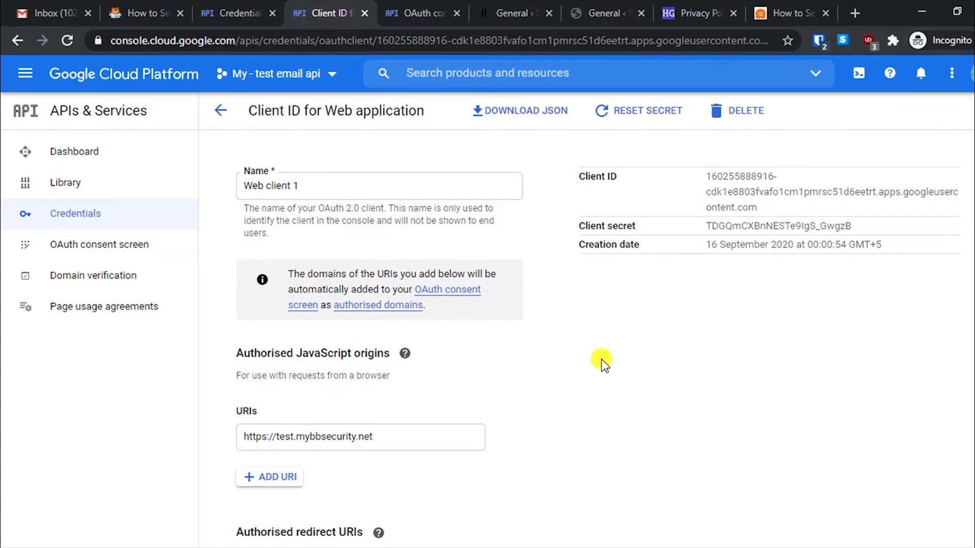
scroll(598, 357, "down", 3)
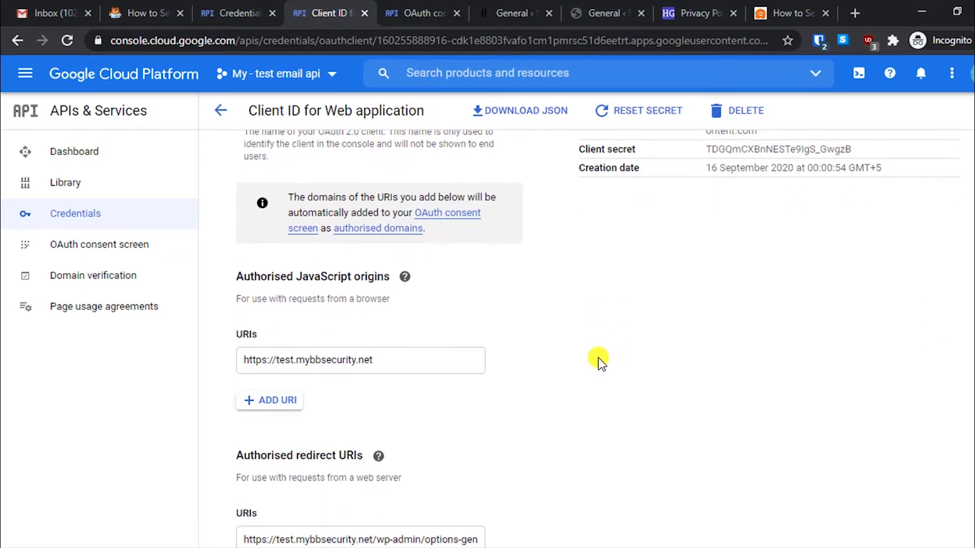
scroll(597, 357, "up", 3)
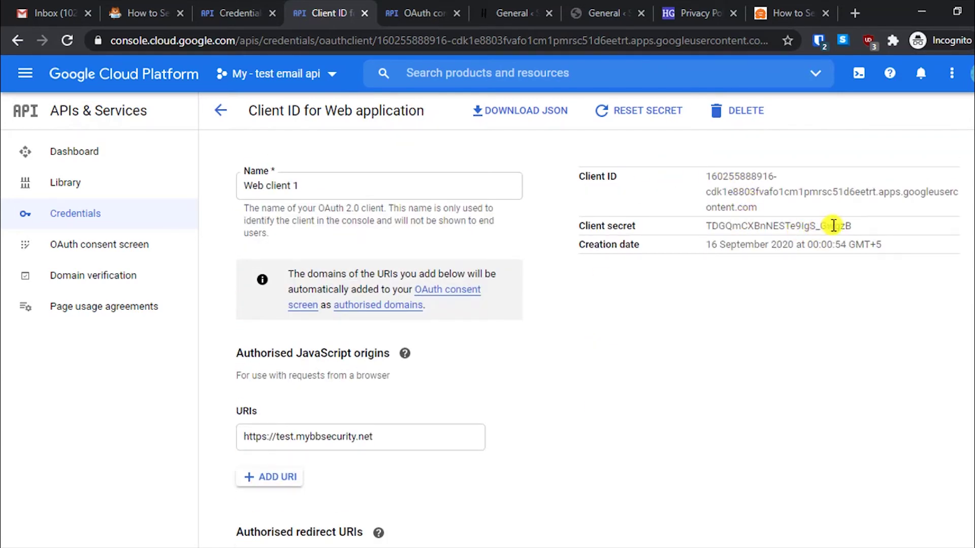
Step: Copy the OAuth client secret into the Client Secret field of the WP Mail SMTP Gmail settings
left_click_drag(853, 227, 698, 219)
left_click(445, 10)
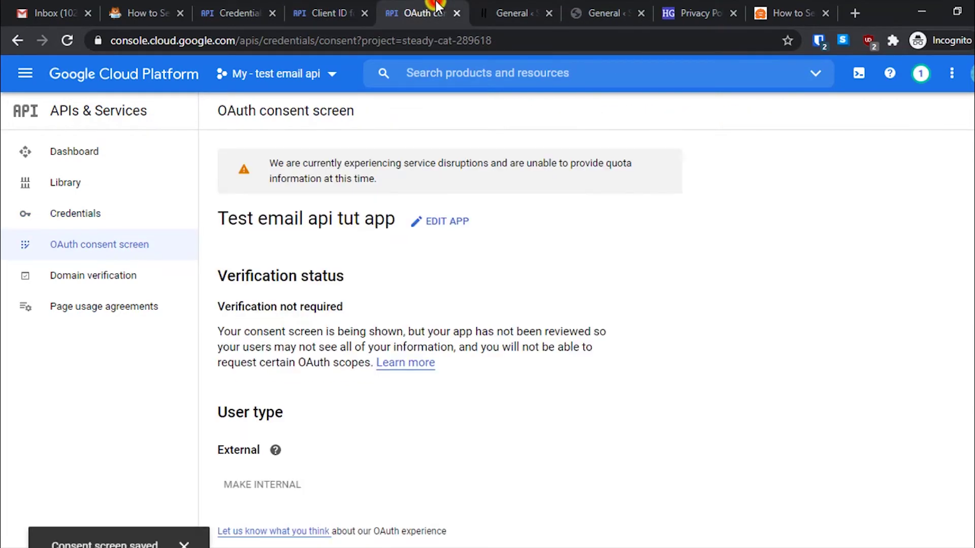
left_click(498, 9)
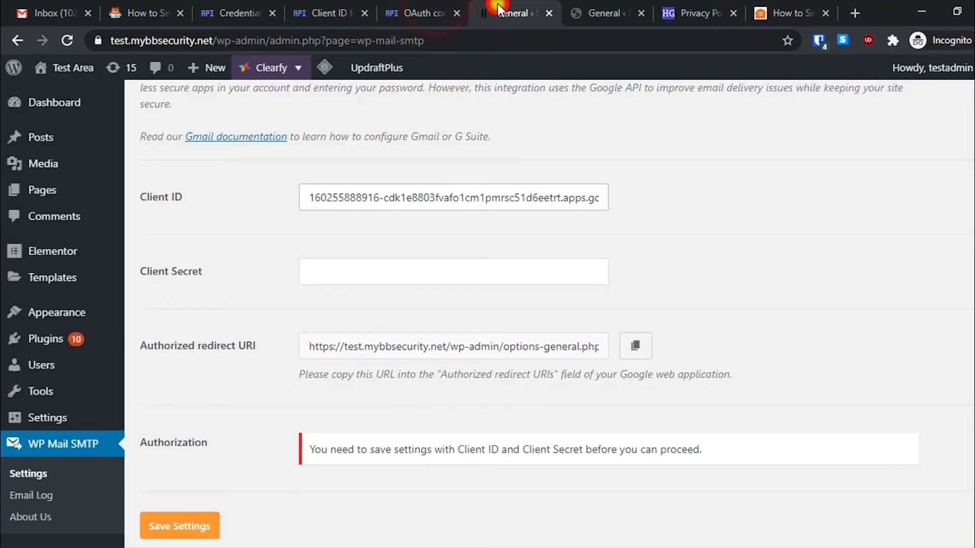
left_click(397, 278)
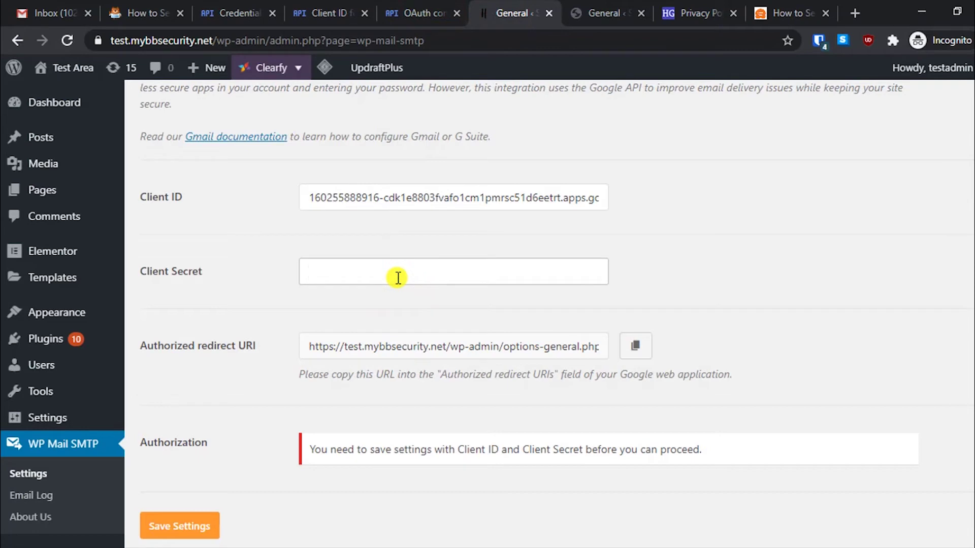
key("ctrl+v")
left_click(670, 300)
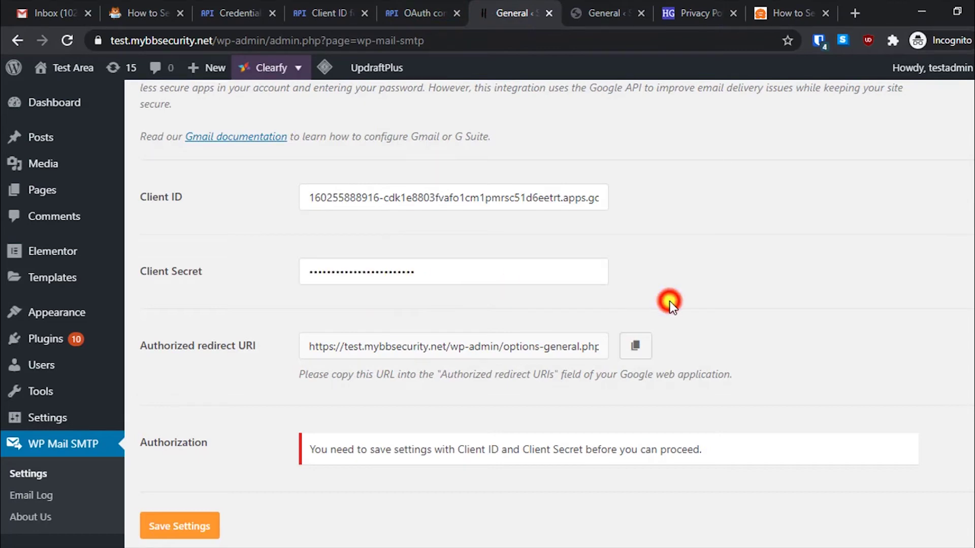
Step: Save the WP Mail SMTP settings with the entered Client ID and Client Secret
scroll(264, 465, "down", 2)
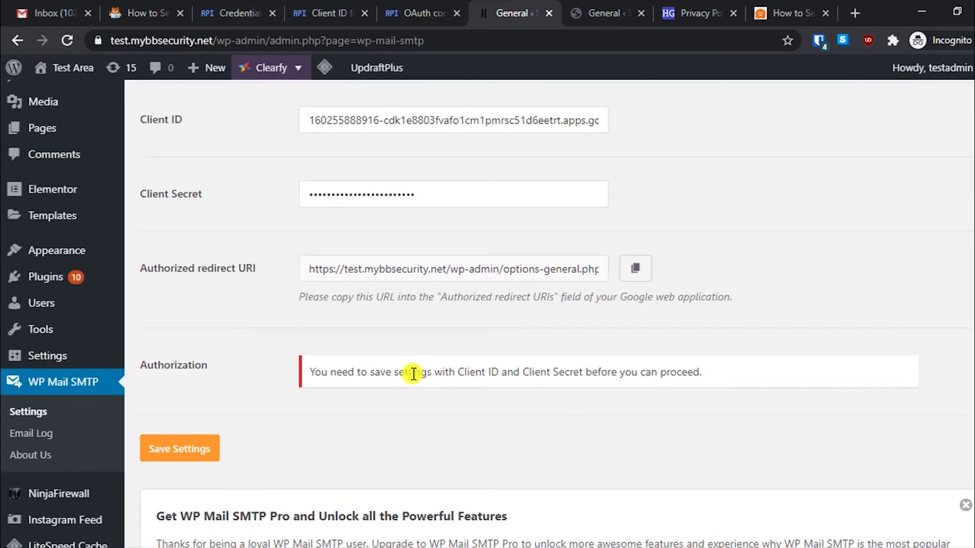
left_click(371, 446)
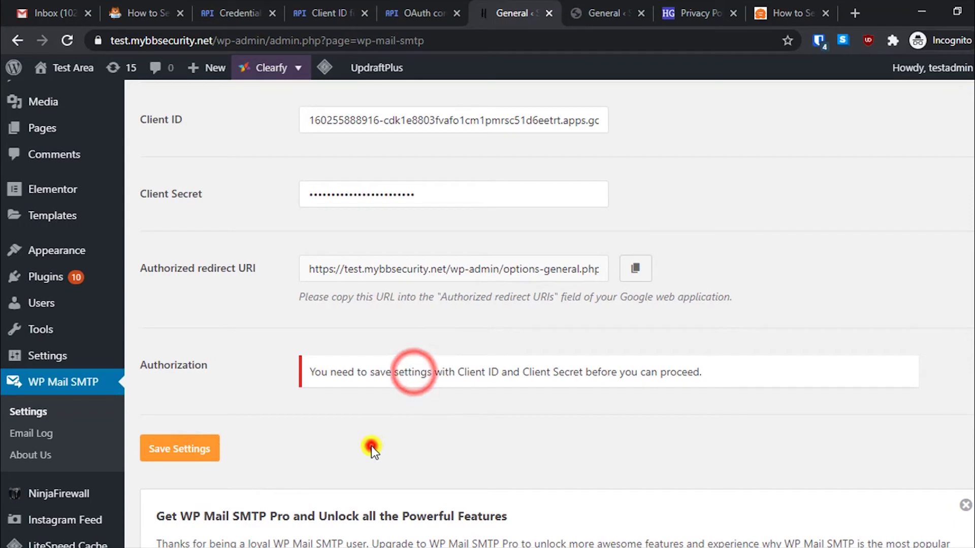
left_click(197, 463)
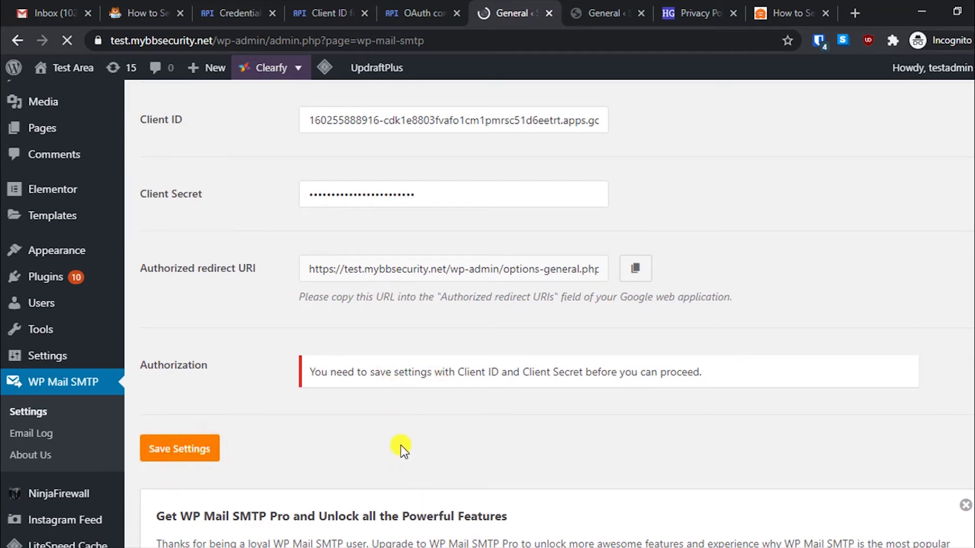
Step: Start authorising the plugin to send emails with the Google account, and choose the second listed account for sign-in
scroll(400, 443, "down", 20)
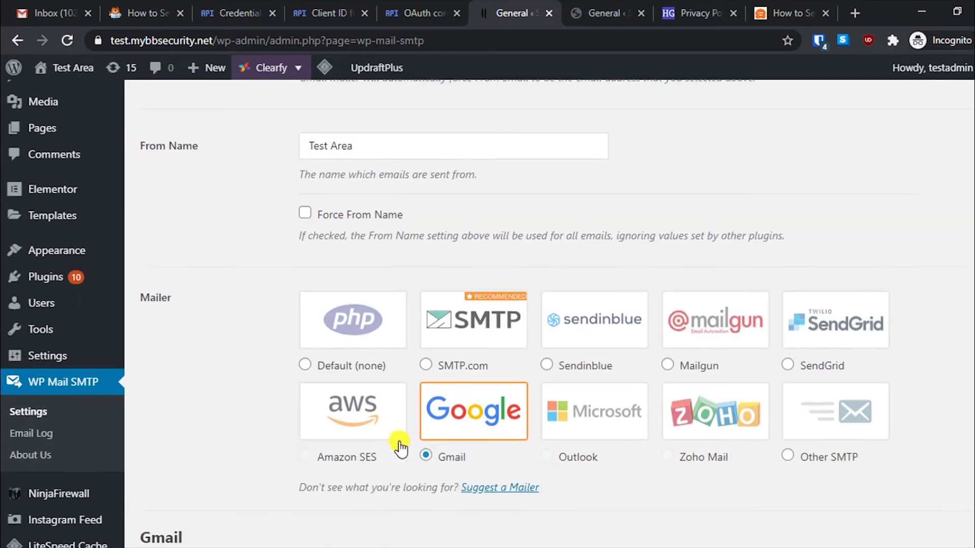
scroll(401, 446, "down", 6)
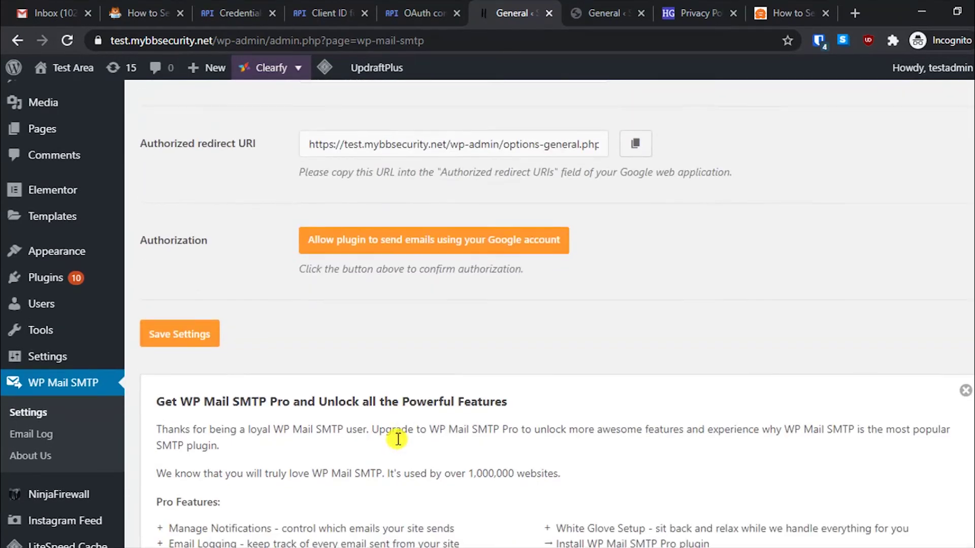
scroll(424, 422, "up", 3)
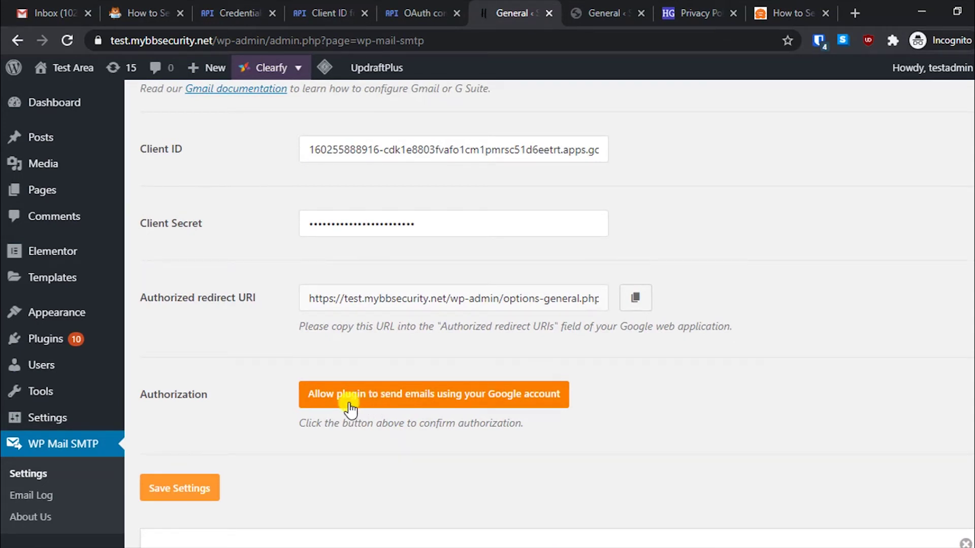
left_click(350, 404)
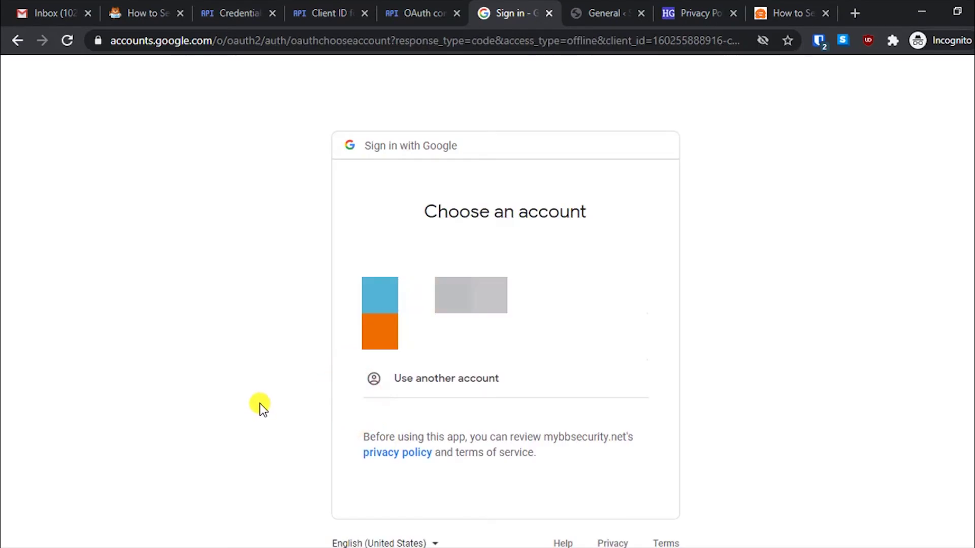
left_click(381, 333)
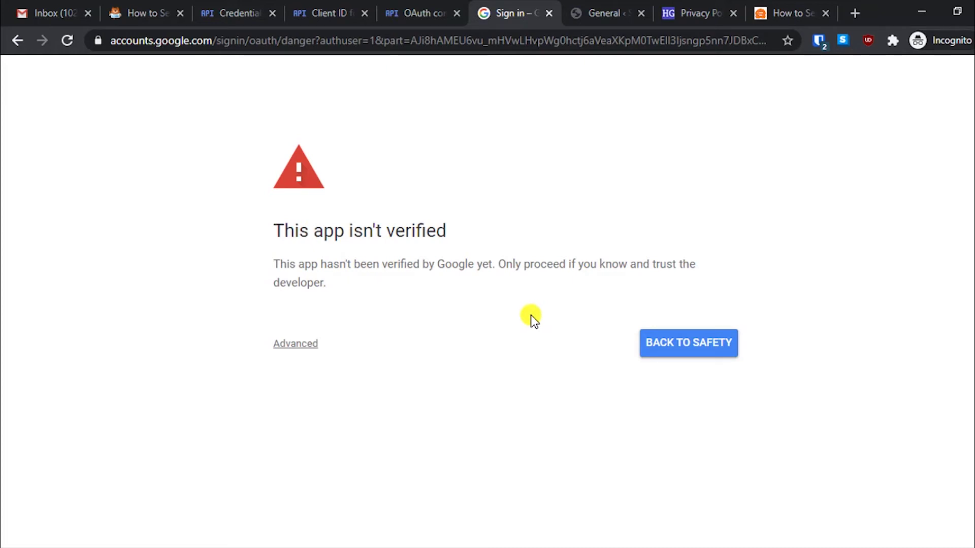
Step: Proceed past the unverified-app warning, grant mybbsecurity.net the requested Gmail access and confirm the choices to link the site
left_click(296, 344)
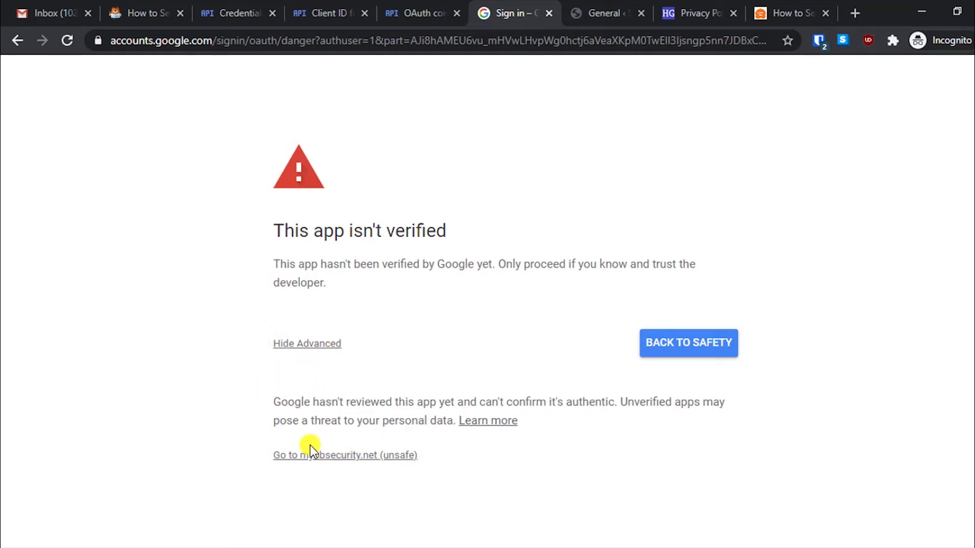
left_click(354, 457)
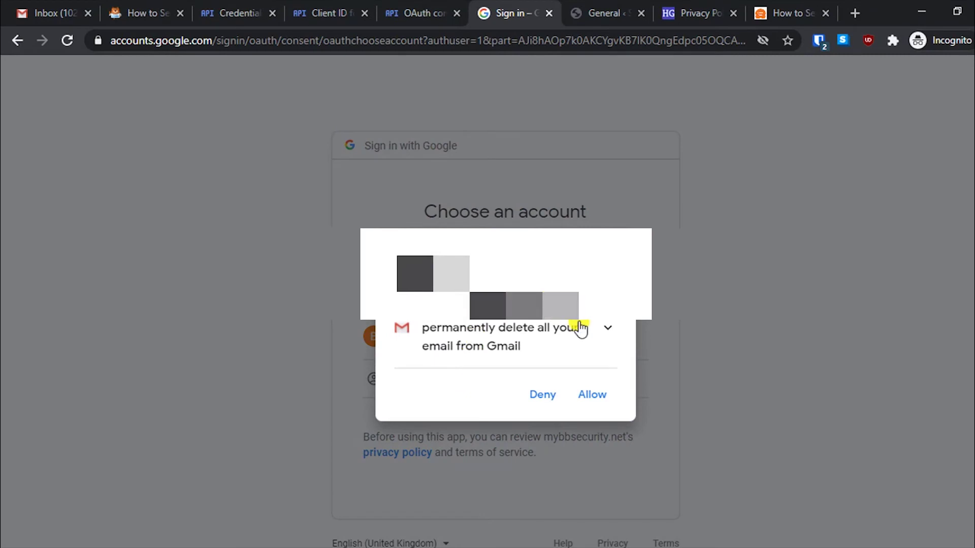
left_click(594, 394)
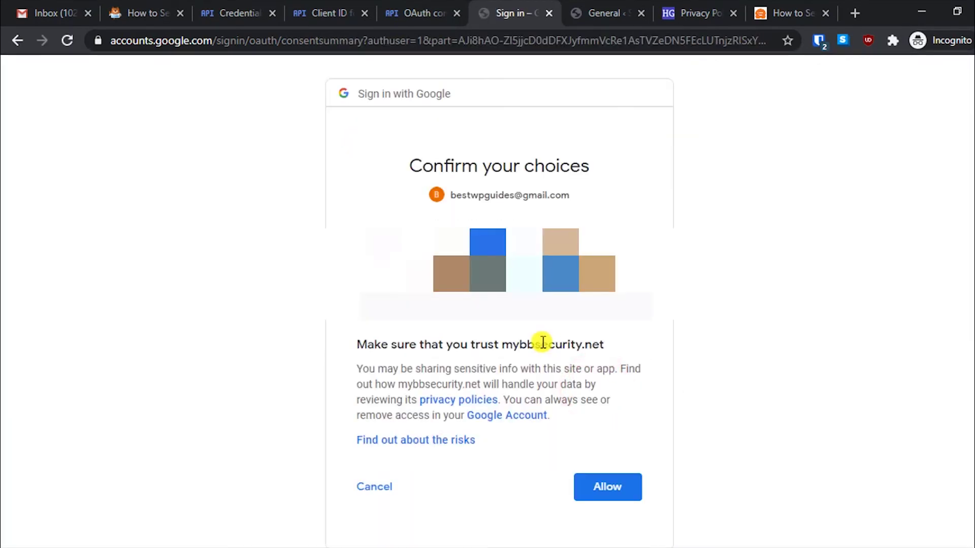
left_click(620, 485)
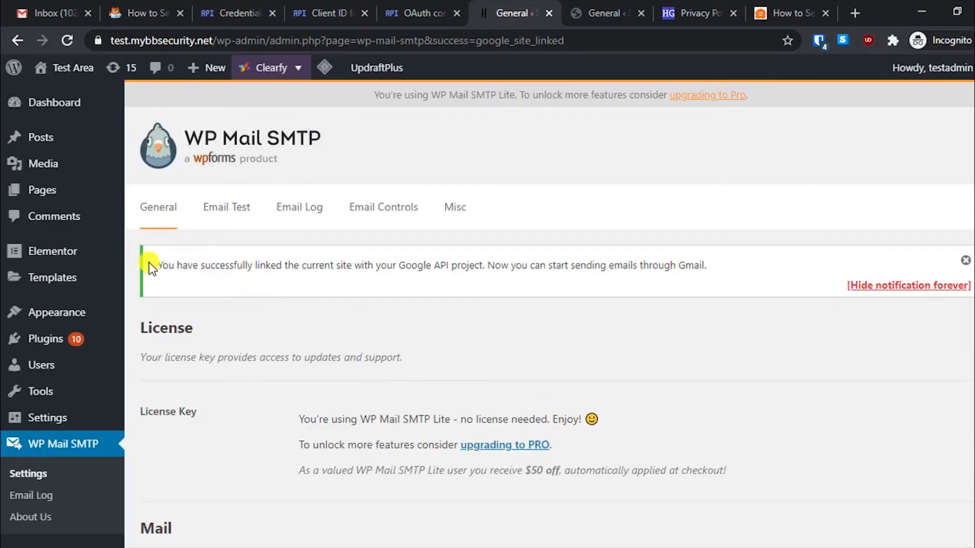
left_click_drag(160, 263, 716, 273)
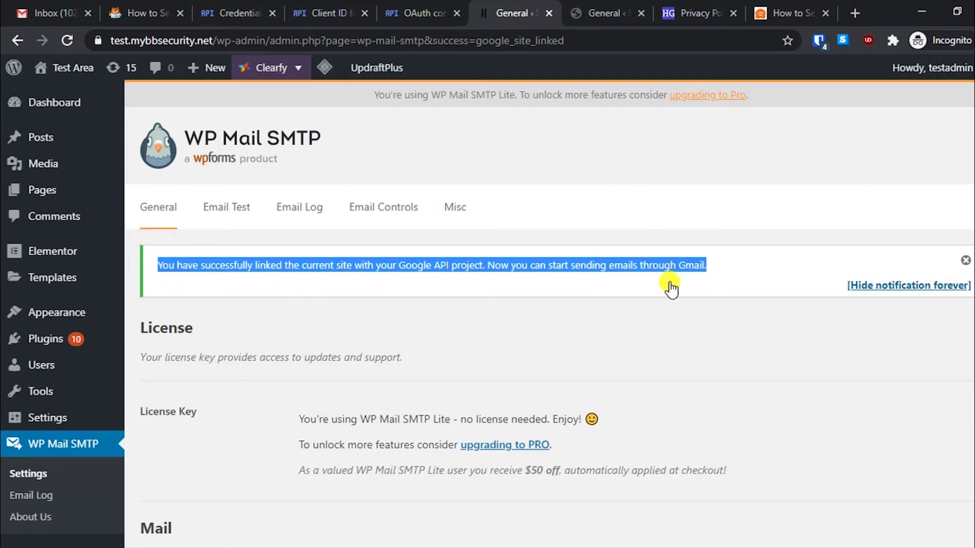
left_click(730, 364)
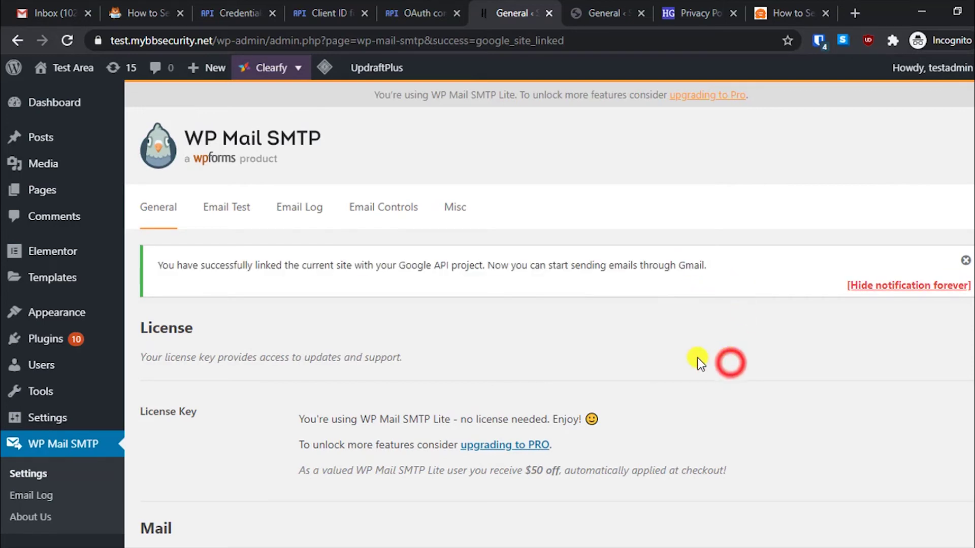
Step: Set the From Email in the mail settings to the contact address on the mybbsecurity.net domain
scroll(694, 361, "down", 5)
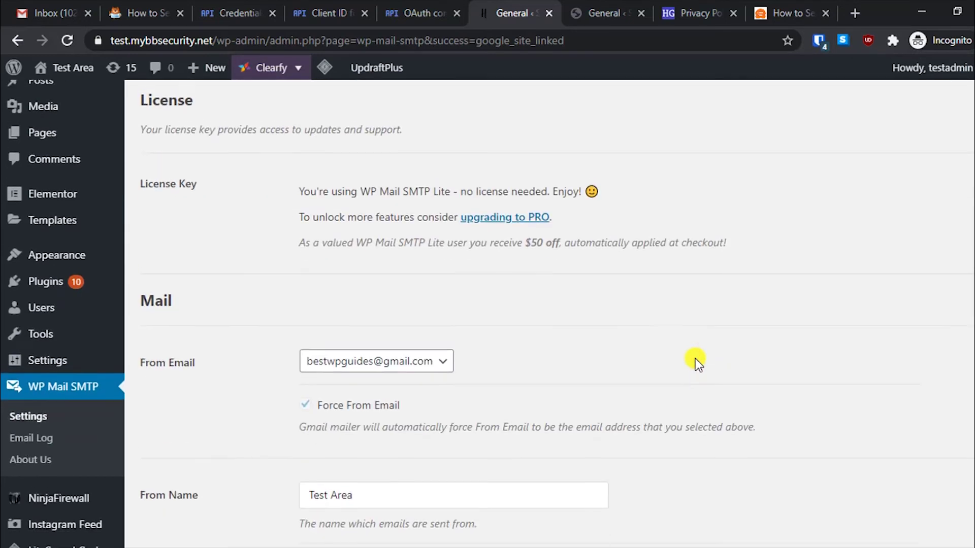
scroll(695, 362, "up", 5)
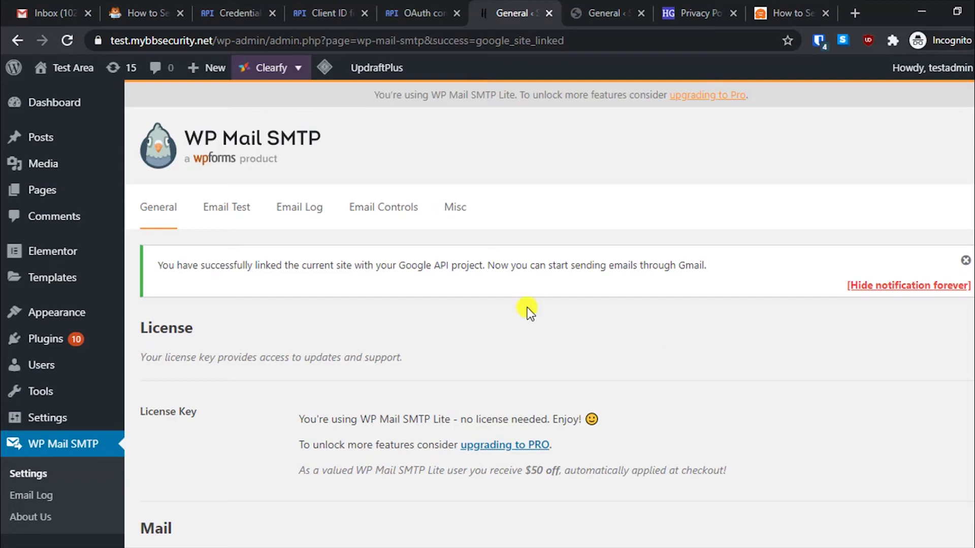
scroll(522, 310, "down", 9)
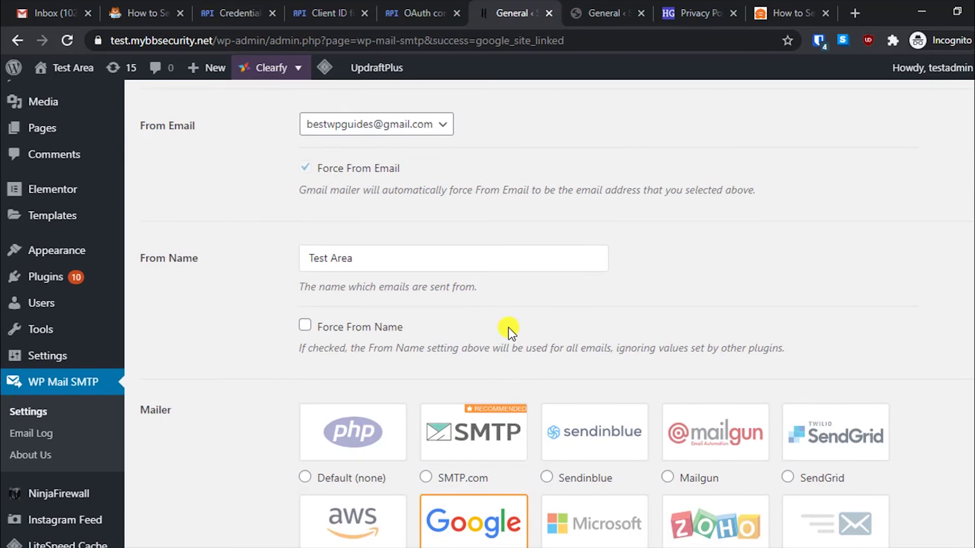
scroll(508, 327, "up", 3)
left_click(415, 280)
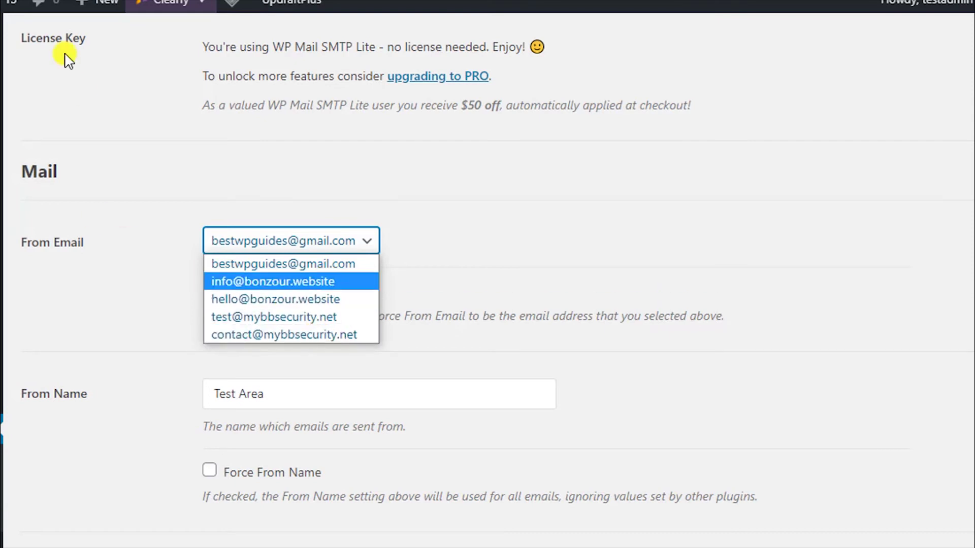
left_click(264, 335)
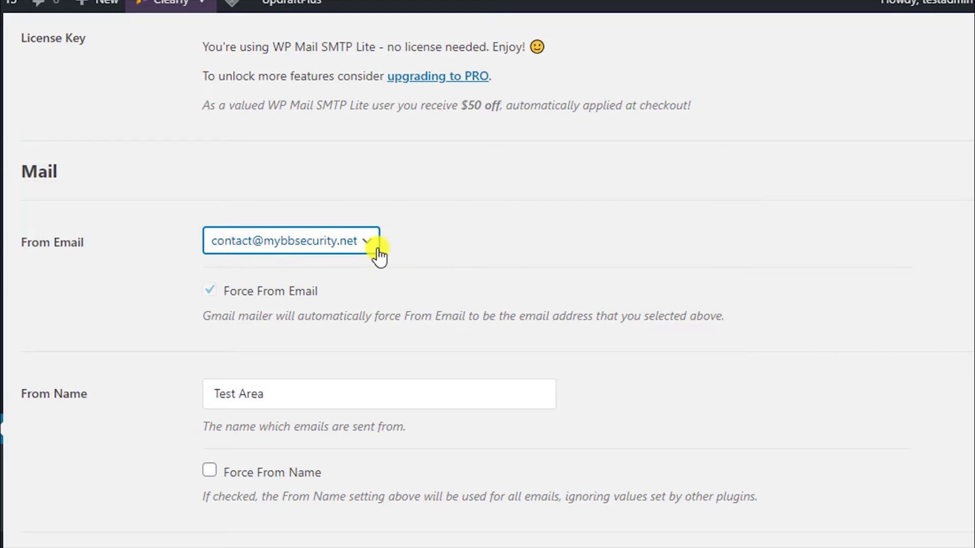
Step: Set the From Name to "Test Mybb security" and enable Force From Name
scroll(226, 212, "down", 3)
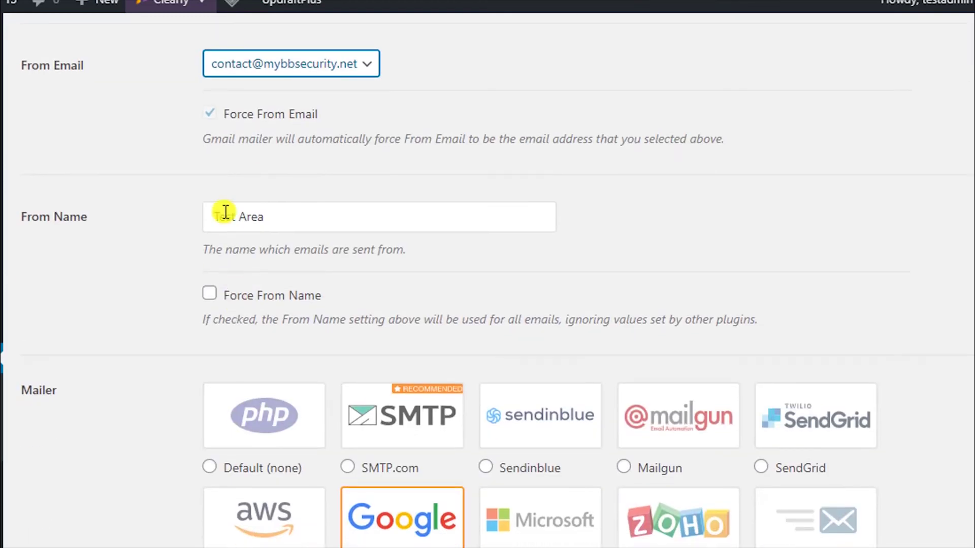
left_click_drag(268, 211, 191, 220)
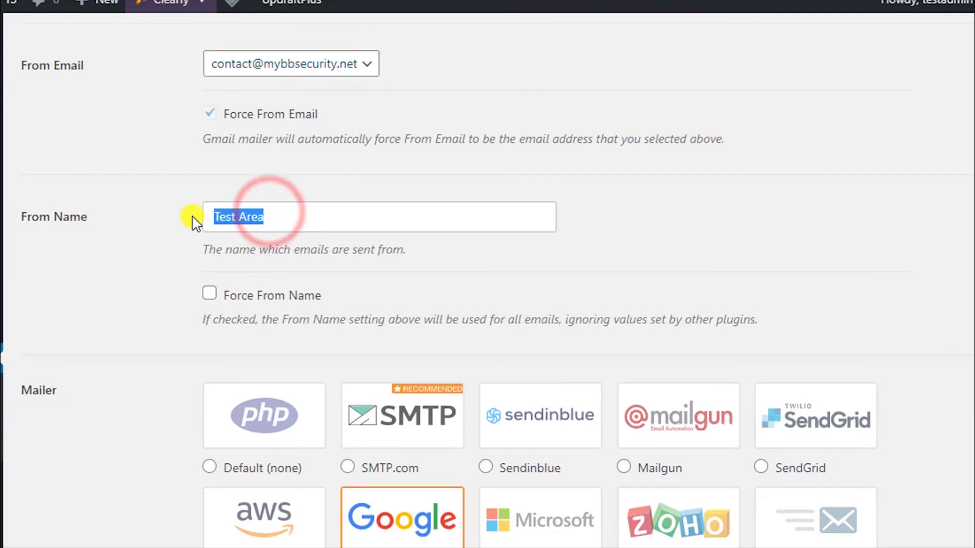
type("T")
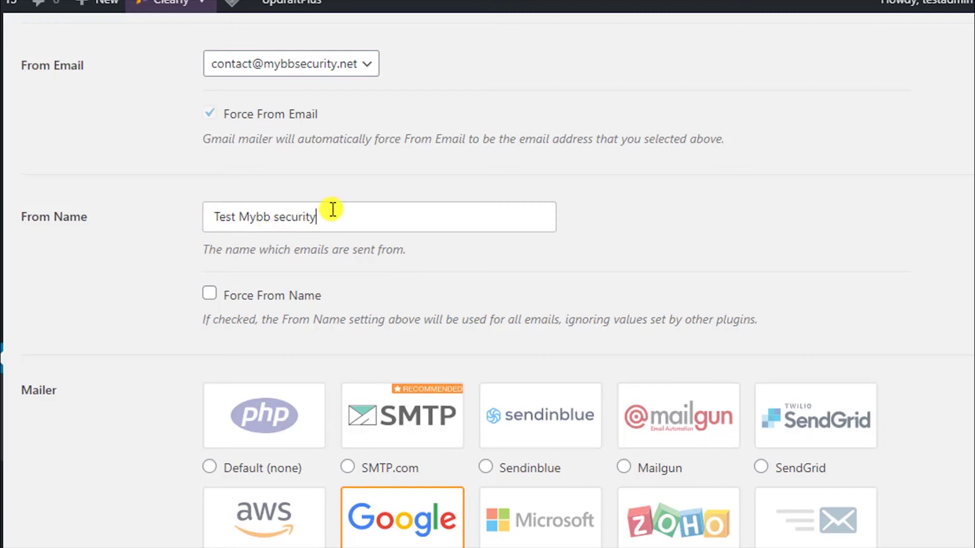
scroll(137, 284, "down", 2)
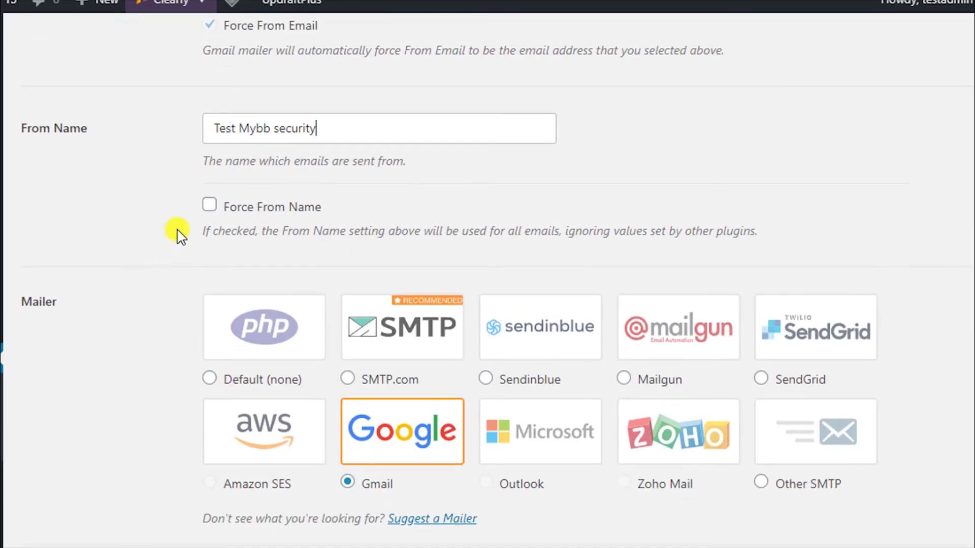
left_click(209, 205)
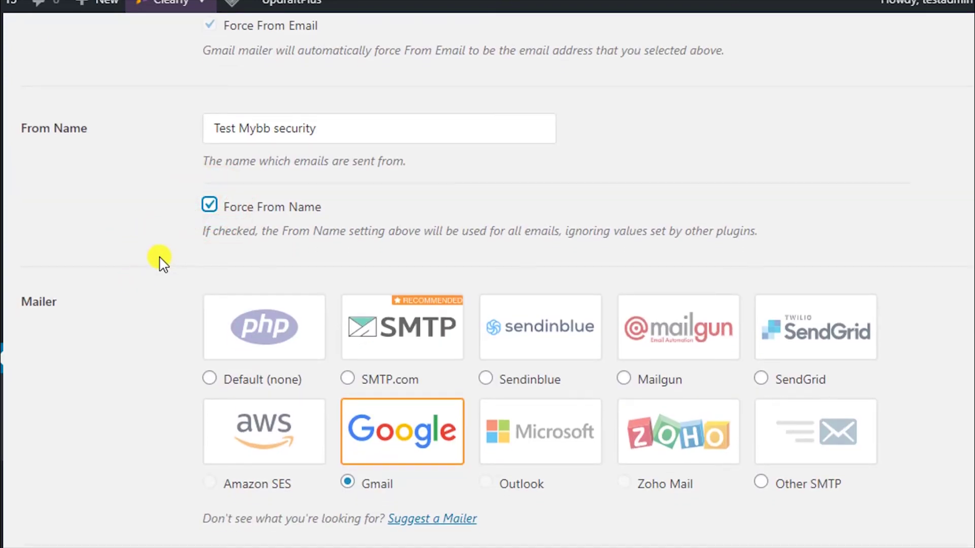
Step: Review the sender details, selected mailer, Gmail credentials and authorisation section of the WP Mail SMTP general settings
scroll(292, 193, "up", 5)
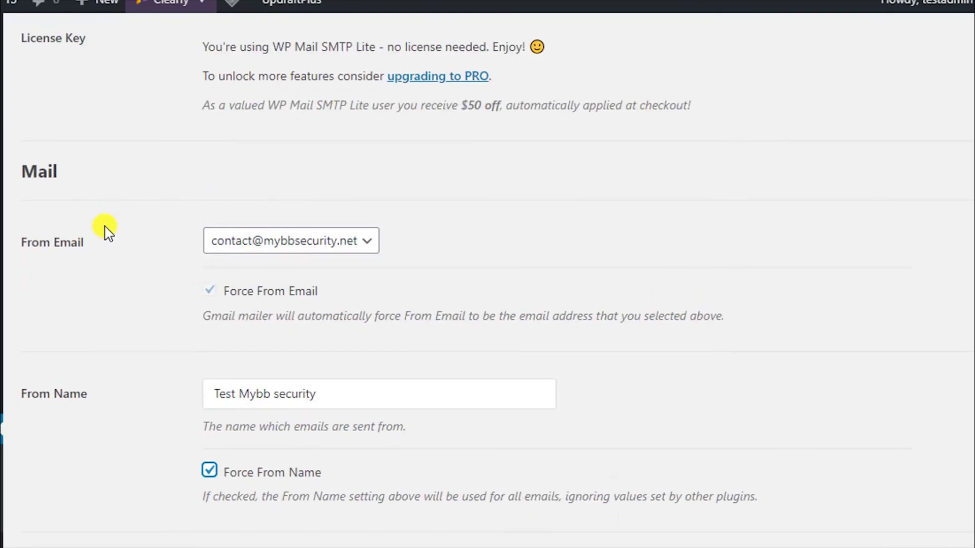
scroll(163, 319, "down", 5)
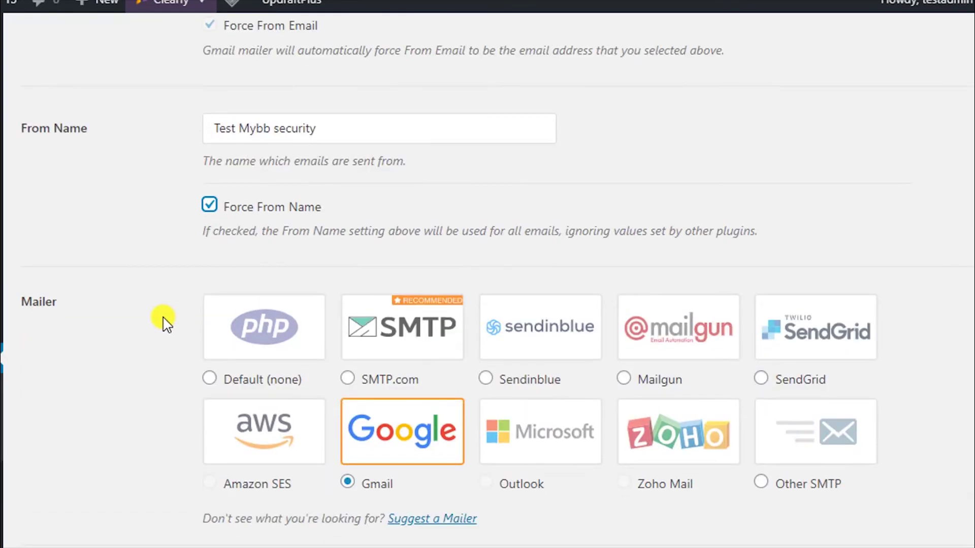
scroll(246, 272, "up", 3)
scroll(370, 315, "down", 9)
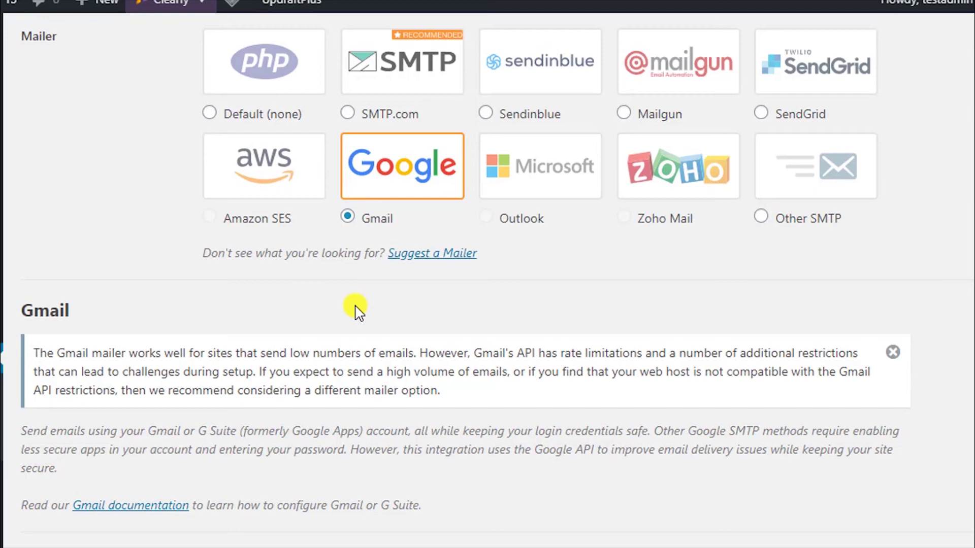
scroll(354, 309, "up", 9)
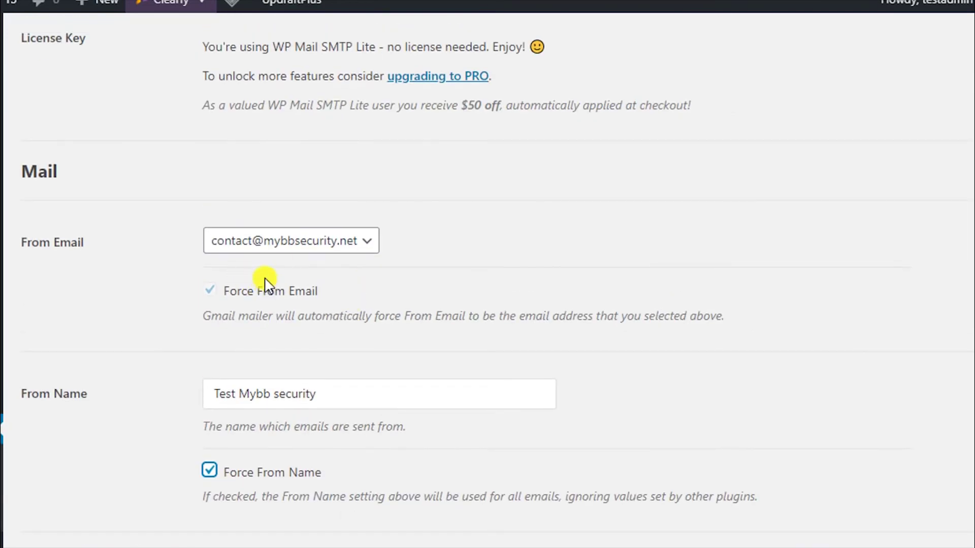
scroll(190, 291, "down", 15)
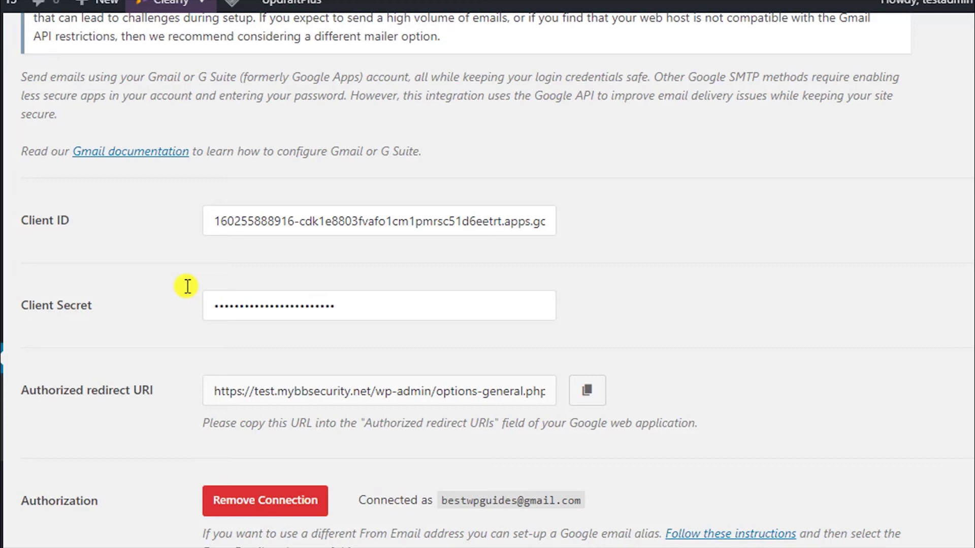
scroll(167, 290, "down", 3)
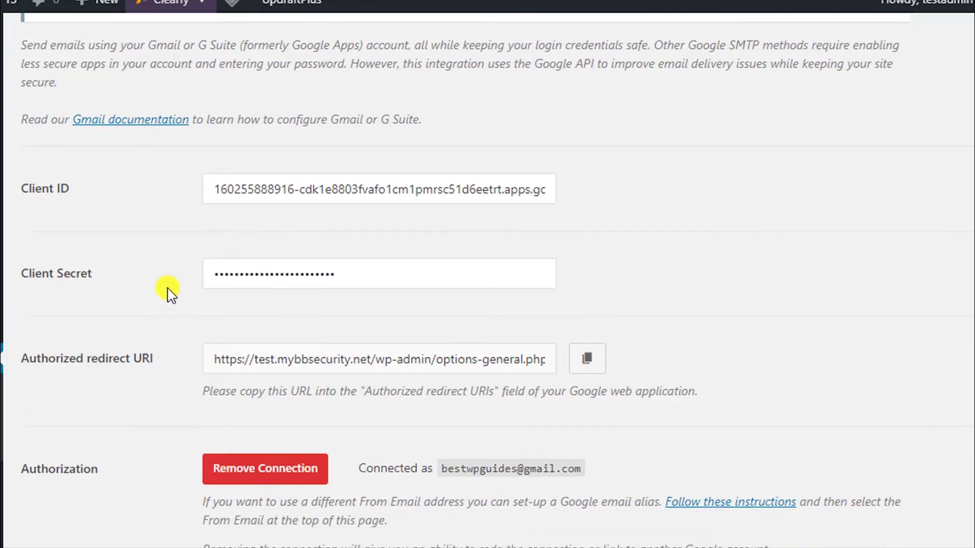
scroll(153, 294, "down", 6)
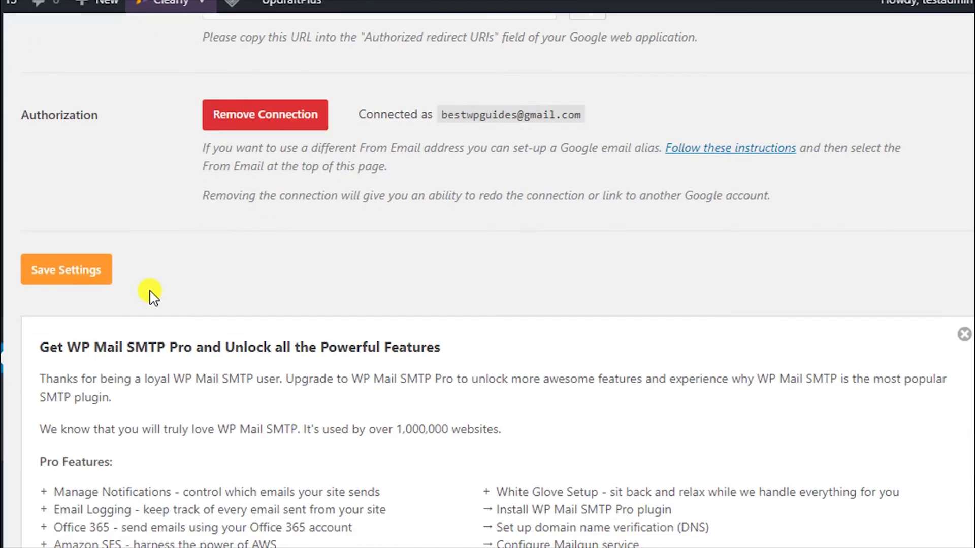
scroll(152, 295, "up", 11)
scroll(152, 294, "up", 10)
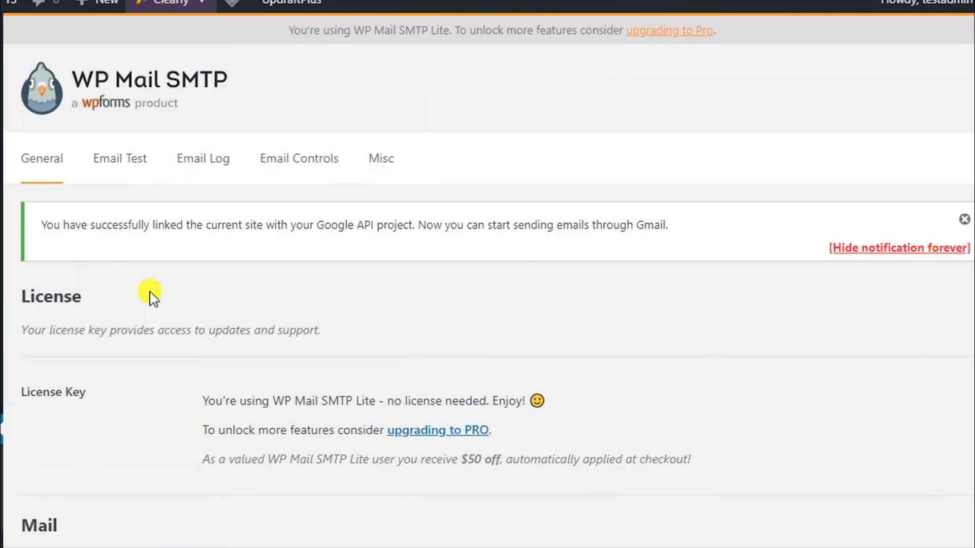
left_click(136, 170)
left_click(589, 76)
Step: Save the WP Mail SMTP general settings with the new sender email and name
scroll(85, 374, "down", 8)
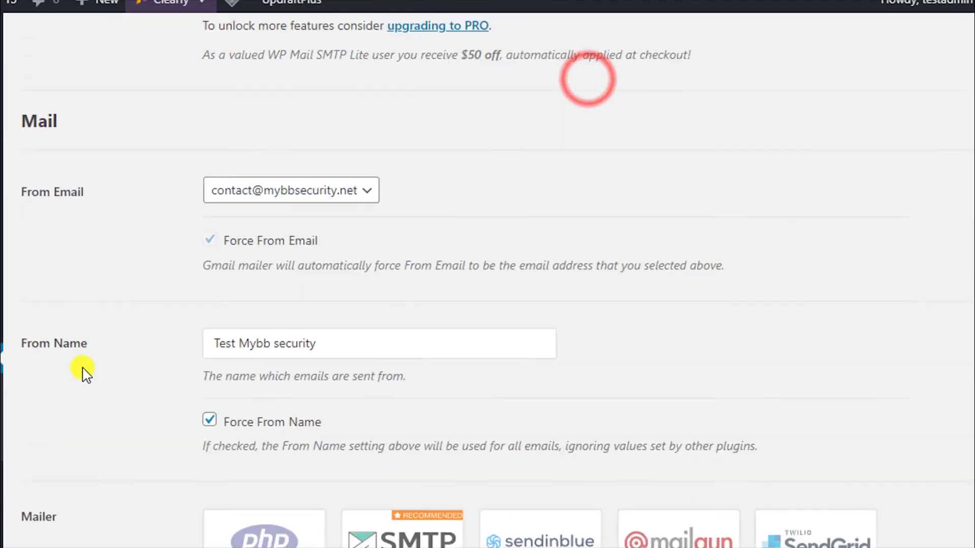
scroll(85, 374, "down", 20)
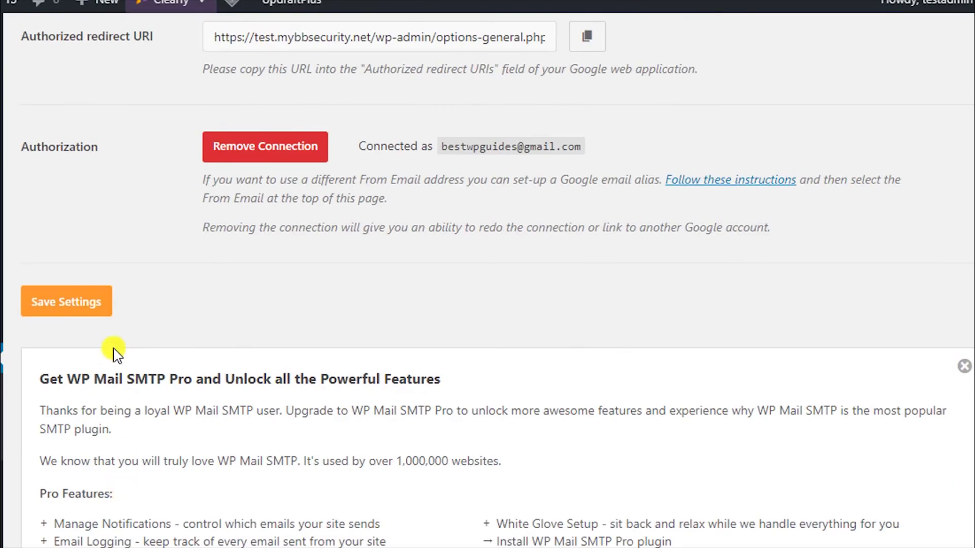
left_click(93, 302)
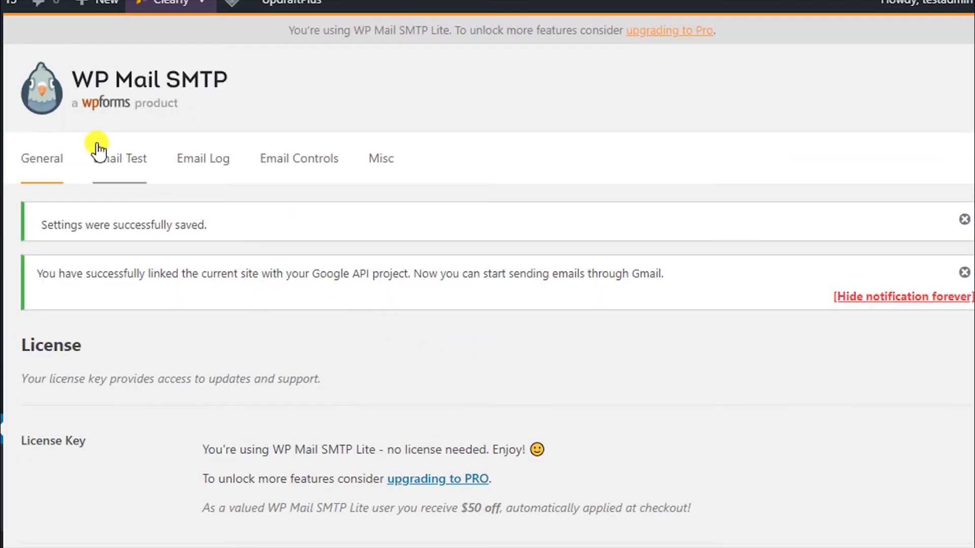
Step: Send an HTML test email from the plugin to the prefilled recipient address
left_click(100, 153)
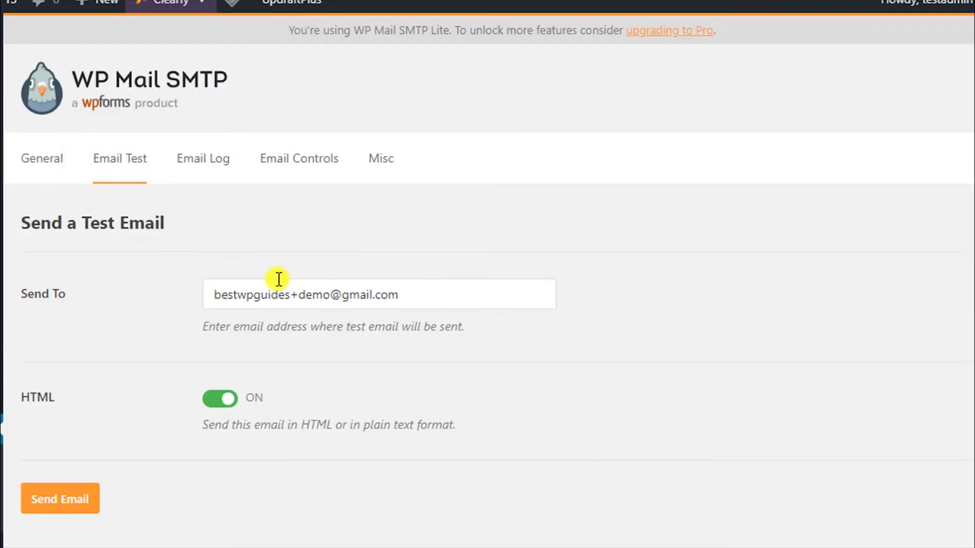
scroll(142, 309, "down", 2)
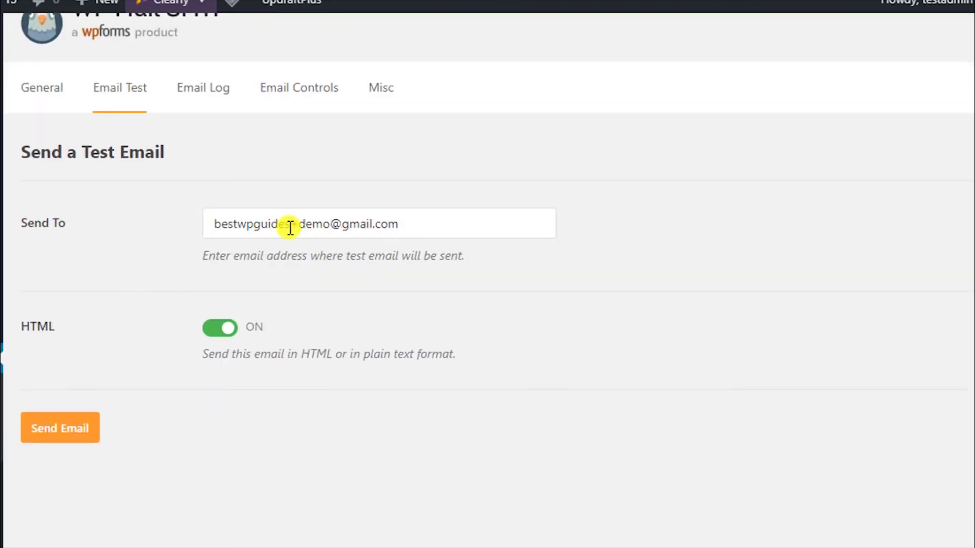
double_click(305, 222)
left_click(315, 249)
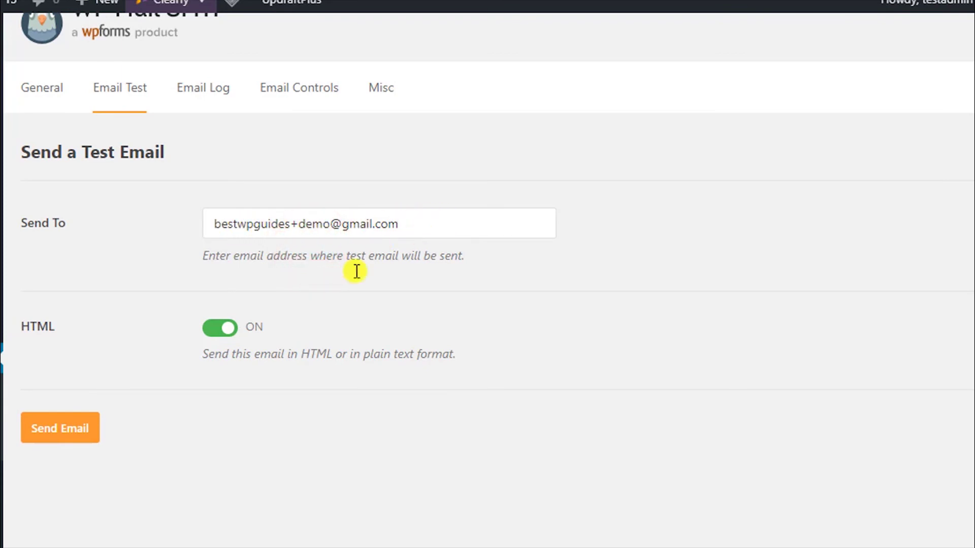
left_click(79, 429)
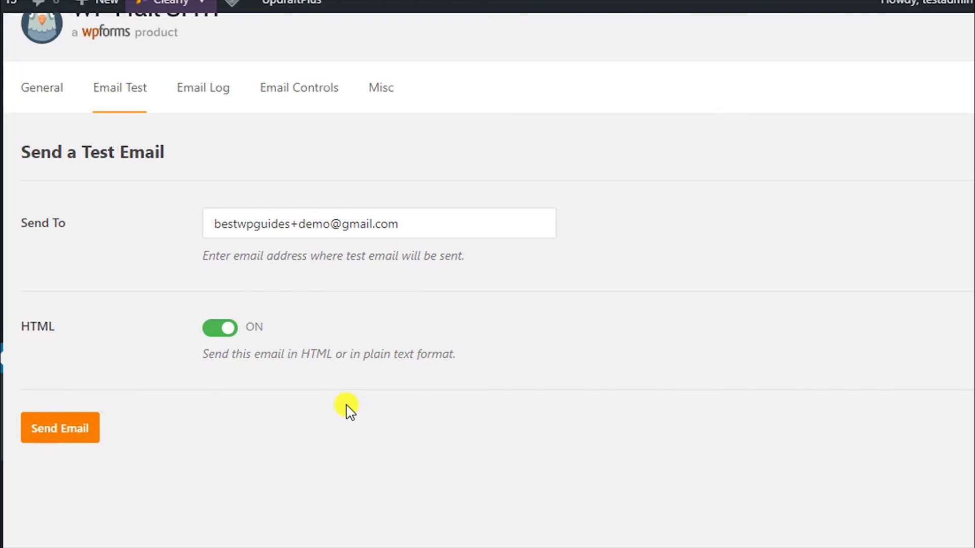
scroll(346, 406, "down", 2)
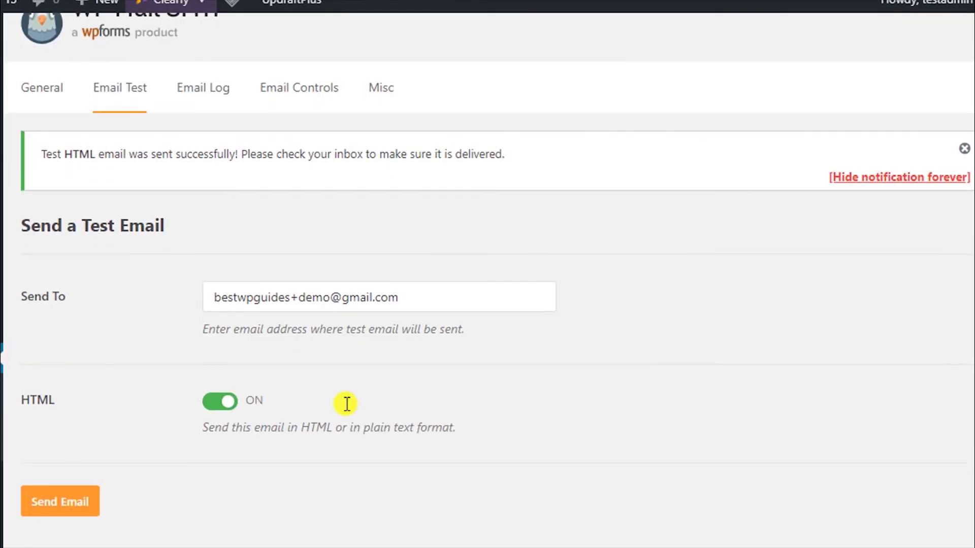
Step: Open the plugin's Email Log page and look over the email logging feature
left_click(213, 89)
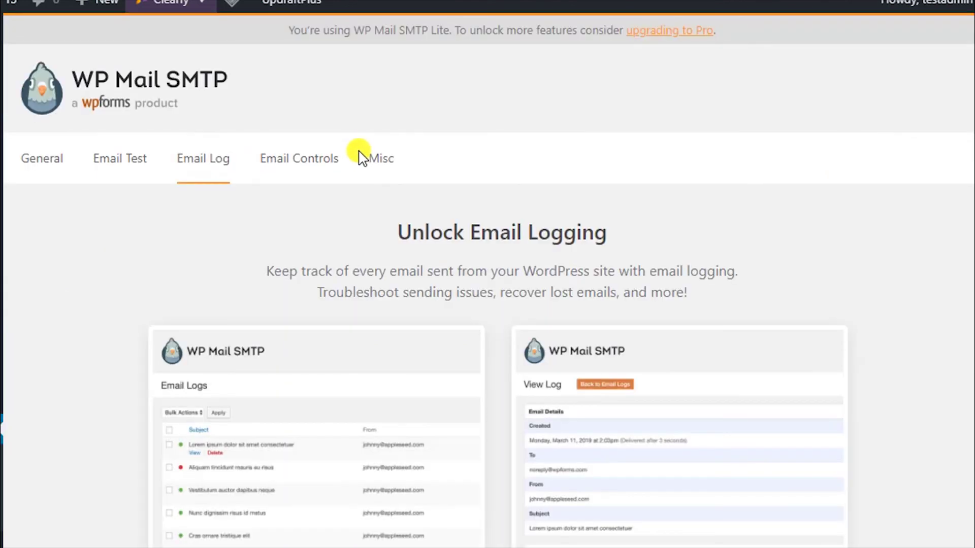
scroll(538, 356, "down", 2)
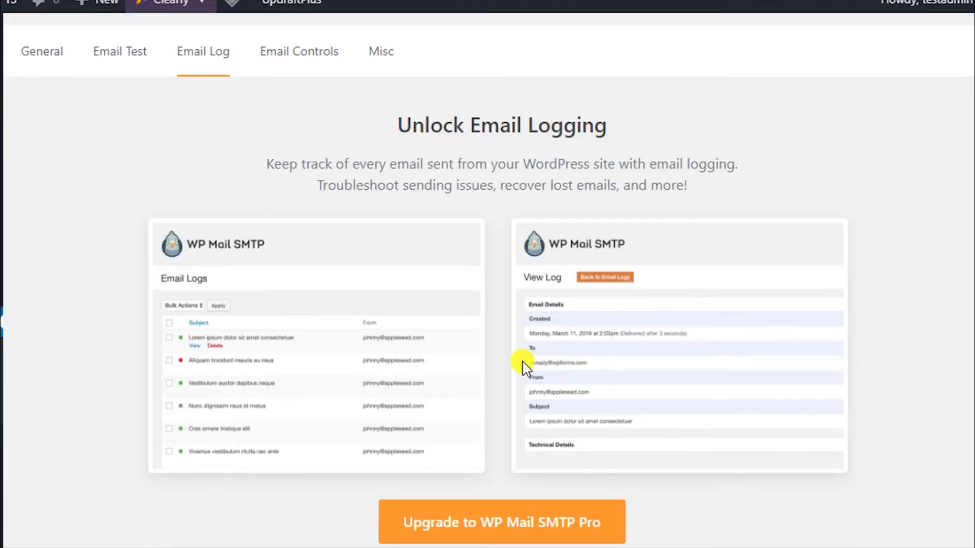
scroll(517, 370, "up", 2)
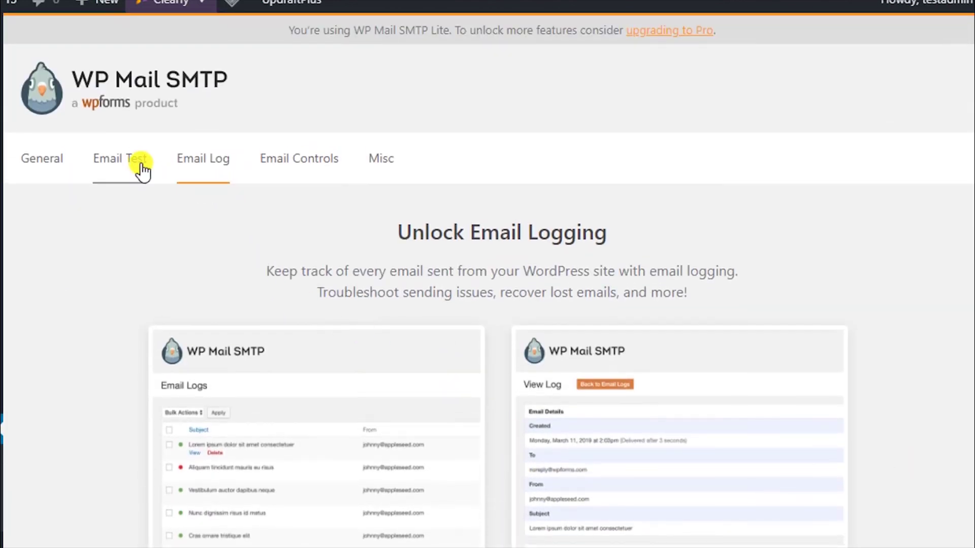
Step: Open the plugin's Email Controls page and look over the notification types it manages
left_click(139, 162)
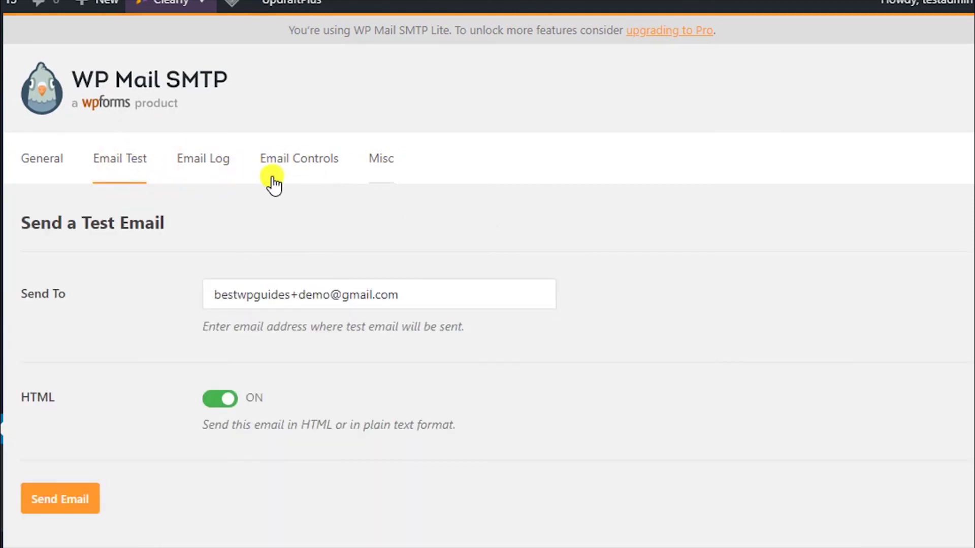
left_click(295, 167)
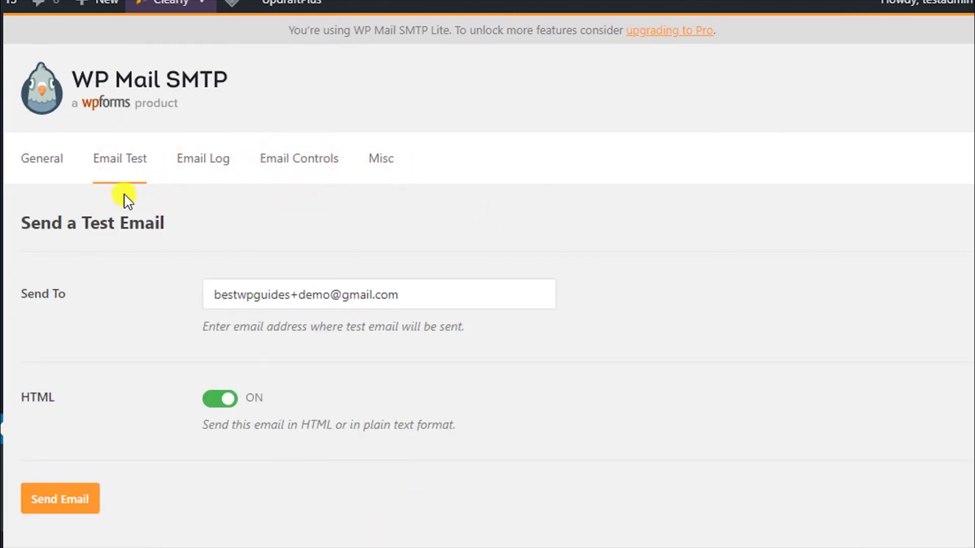
scroll(200, 211, "down", 2)
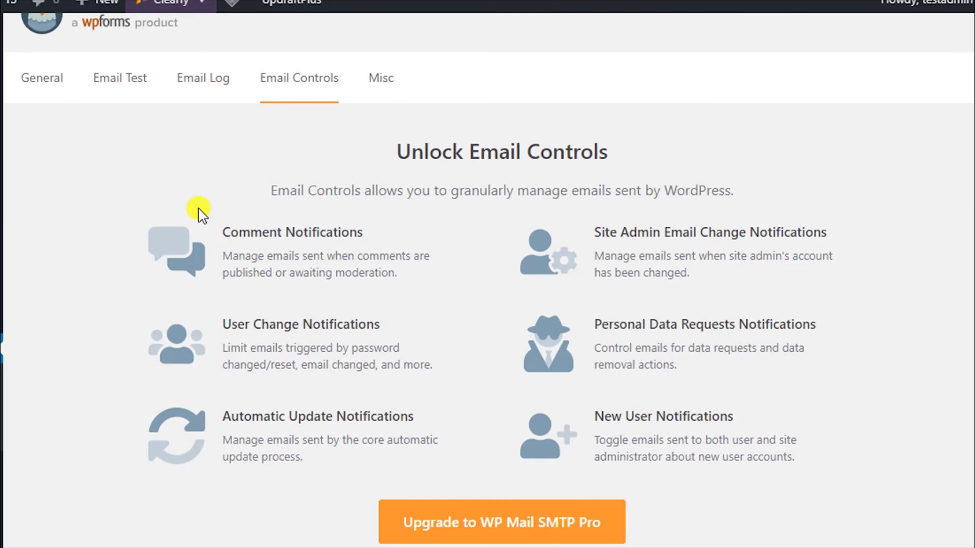
scroll(199, 211, "up", 2)
Step: Look over the plugin's Misc settings and return to the Email Test page
left_click(381, 160)
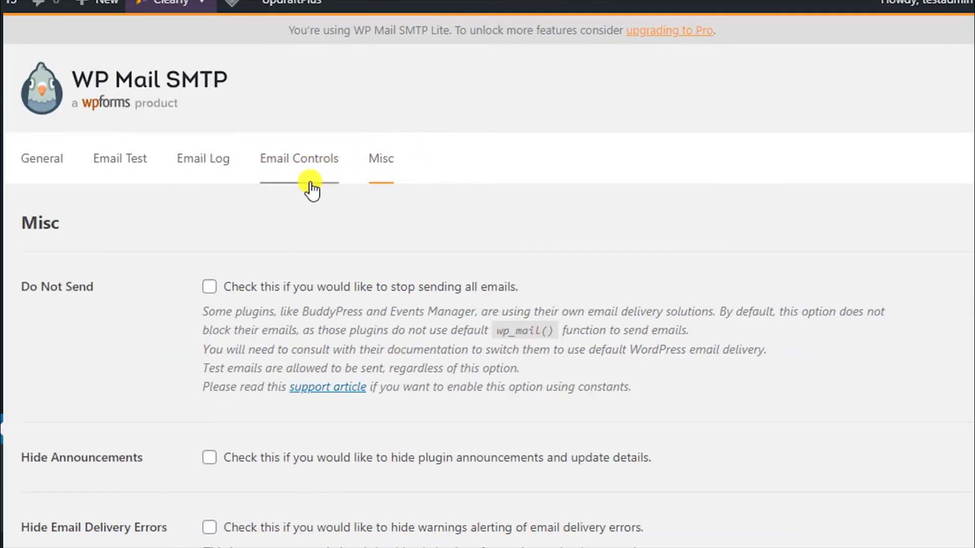
scroll(145, 224, "down", 7)
scroll(147, 223, "up", 6)
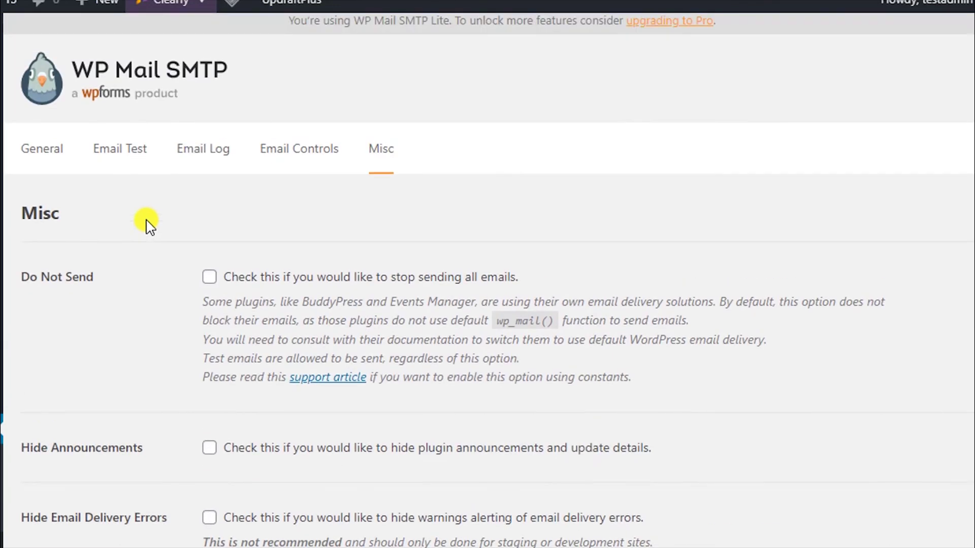
left_click(109, 158)
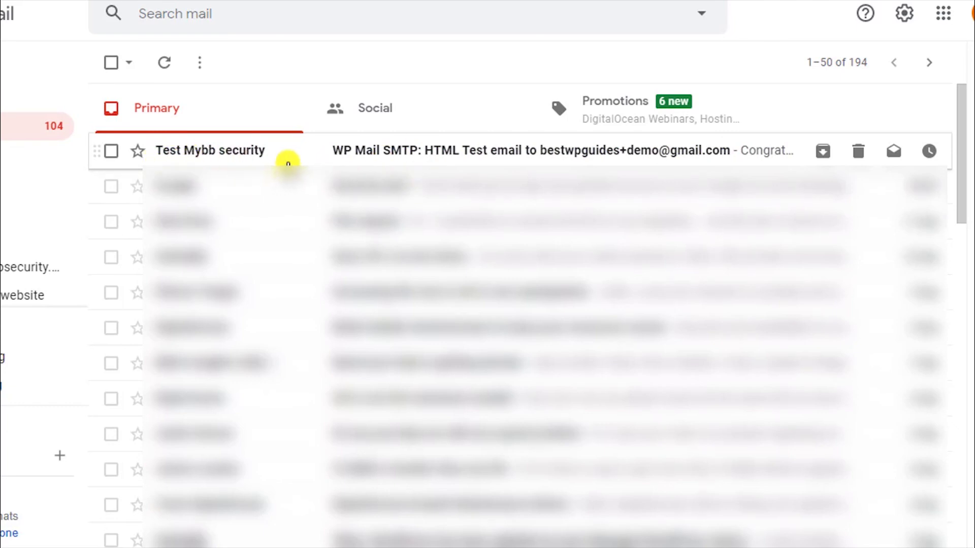
Step: Switch to the Gmail inbox, open the WP Mail SMTP HTML test email and read through its content
left_click(391, 160)
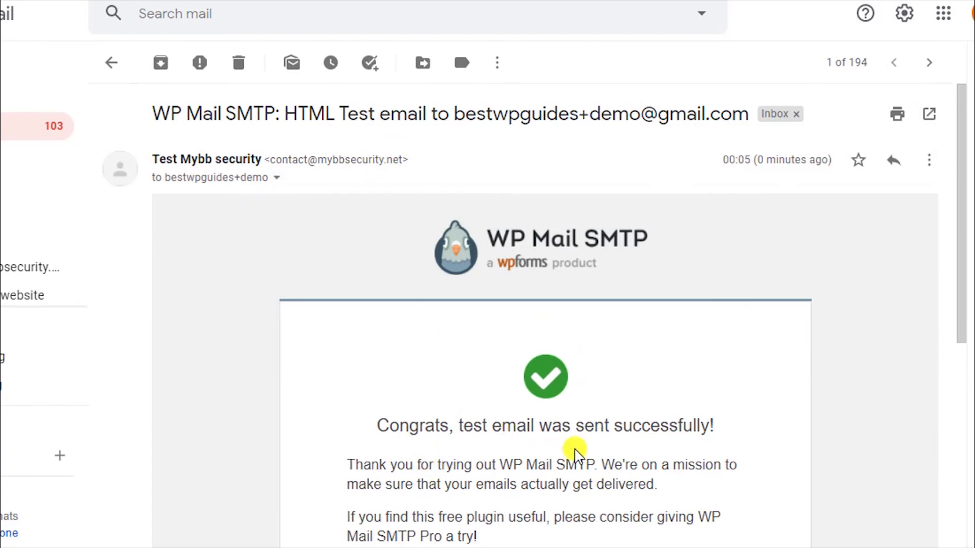
scroll(574, 452, "down", 5)
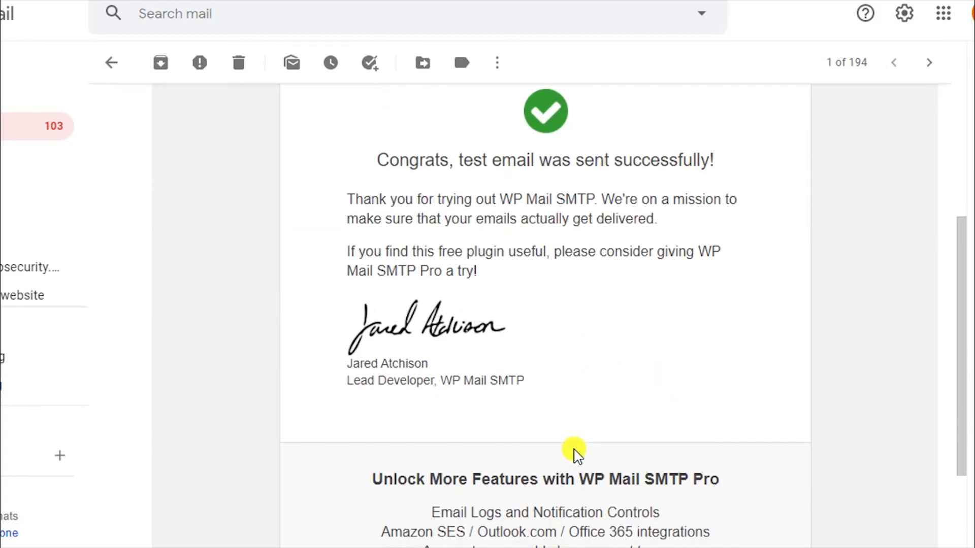
scroll(572, 452, "down", 5)
scroll(568, 451, "up", 10)
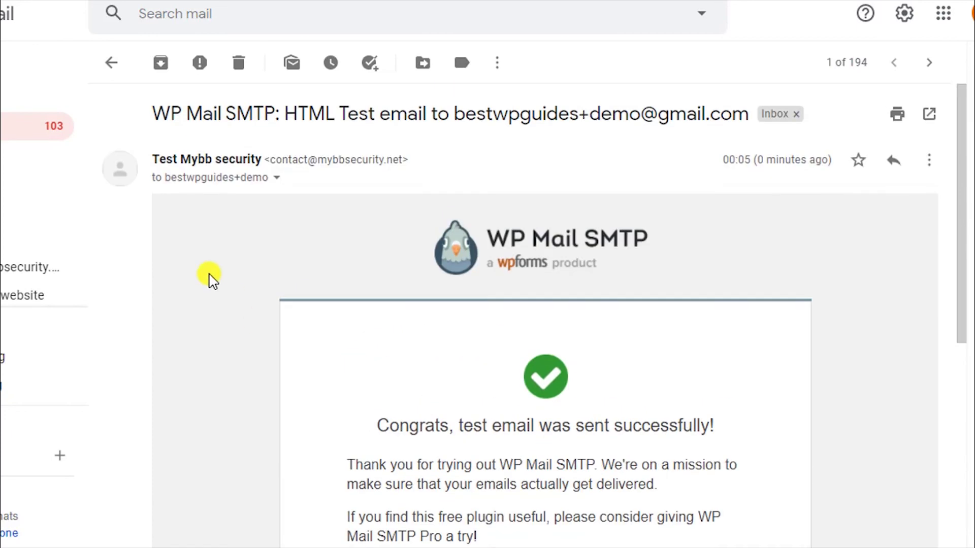
Step: Check the test email's sender address and its expanded header details, and return to the inbox
left_click(276, 160)
left_click_drag(276, 161, 397, 161)
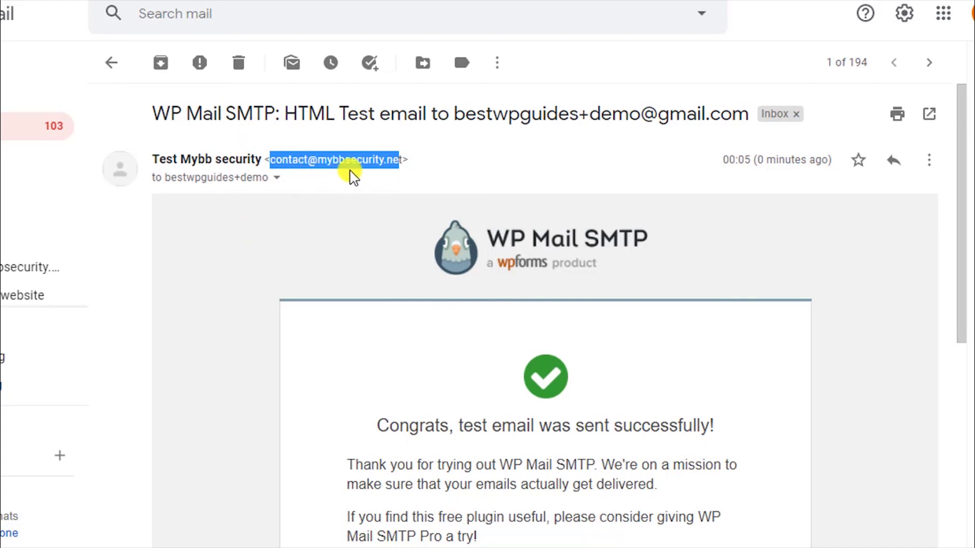
left_click_drag(403, 161, 274, 161)
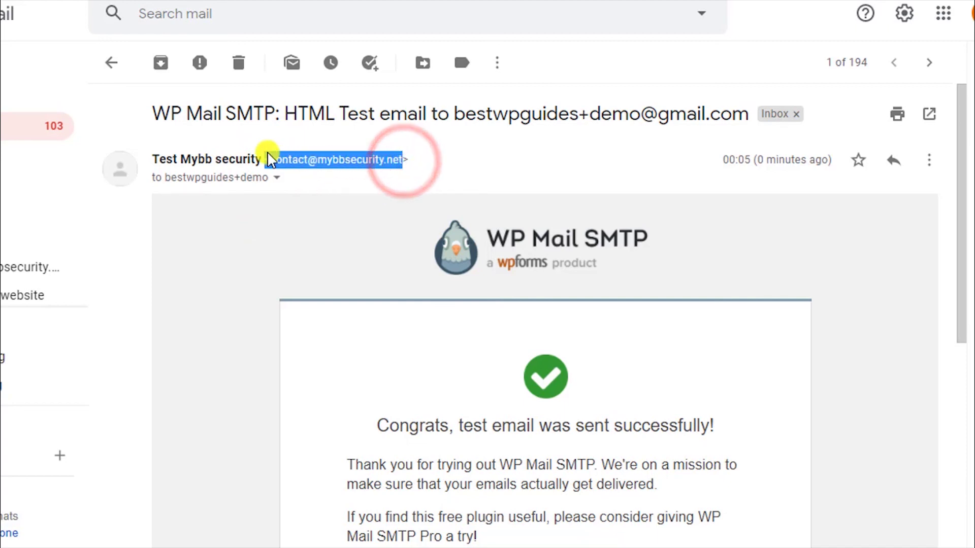
left_click(431, 174)
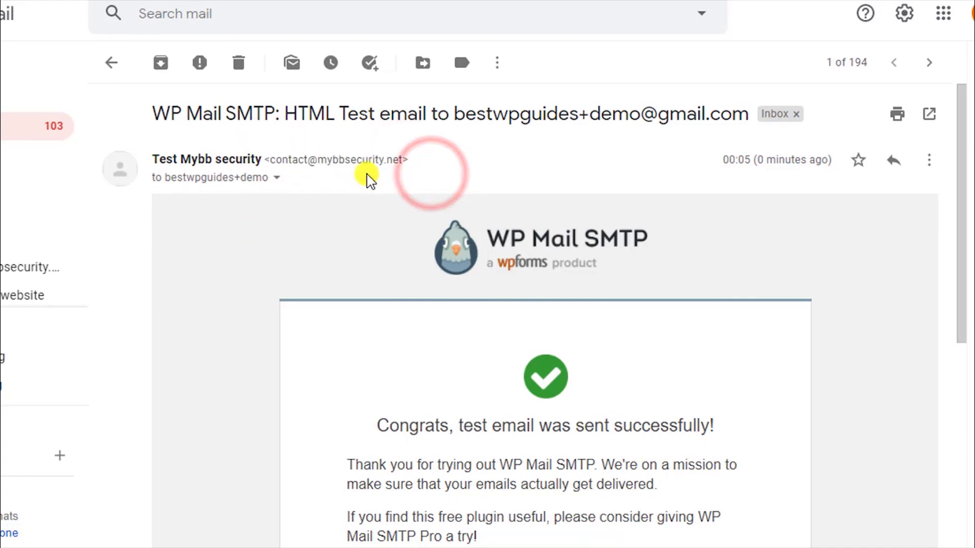
left_click(278, 177)
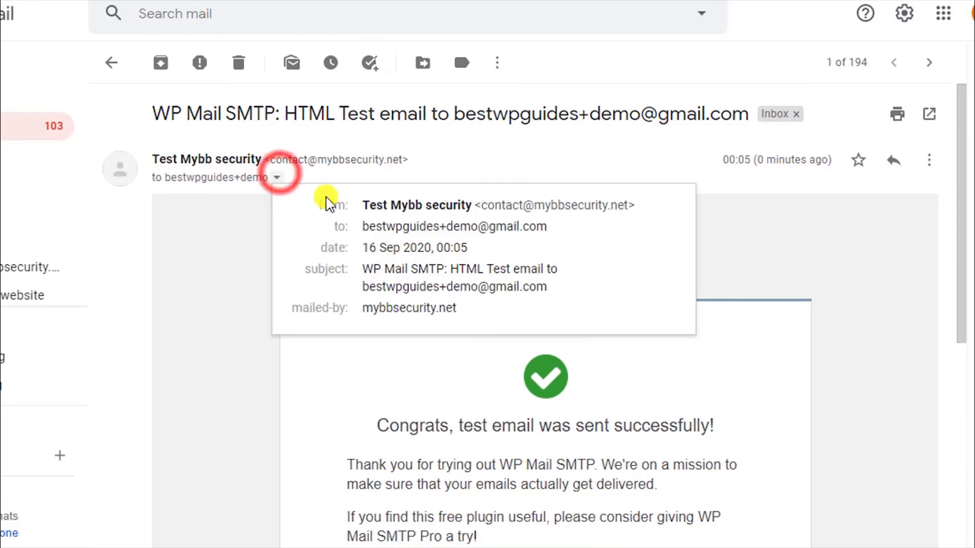
mouse_move(384, 208)
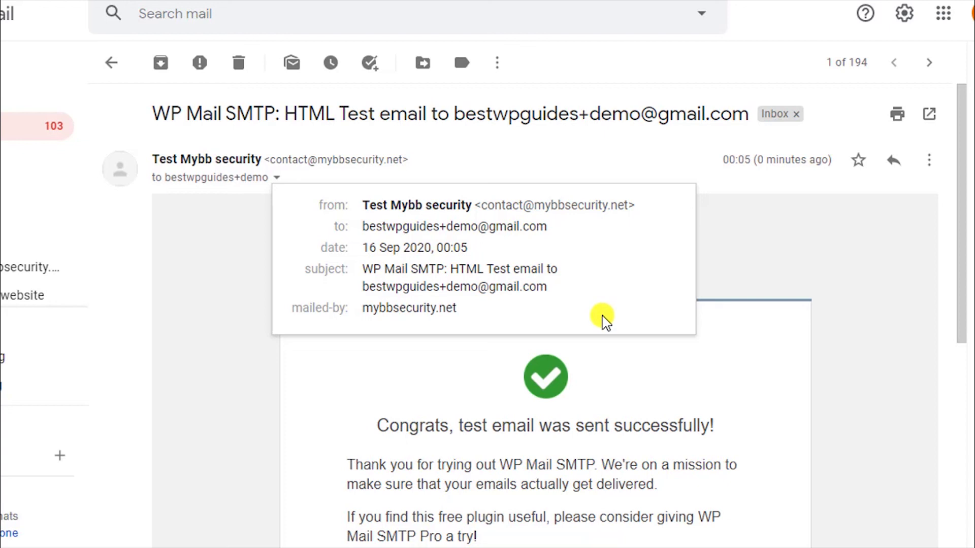
left_click(119, 63)
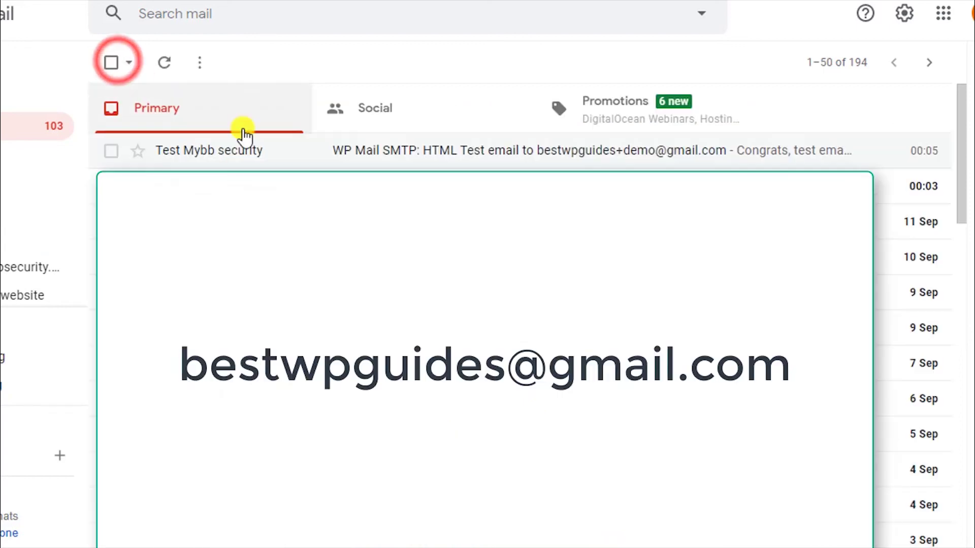